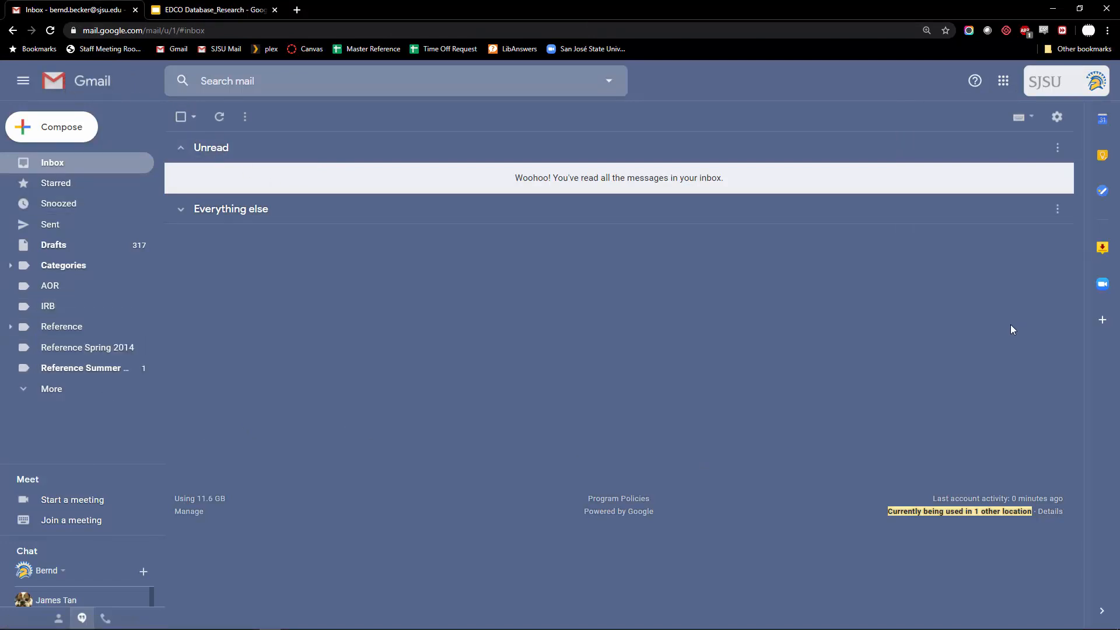
# In Gmail's Google apps list, move YouTube between Meet and Chat, then launch YouTube in a new tab
pyautogui.click(1004, 81)
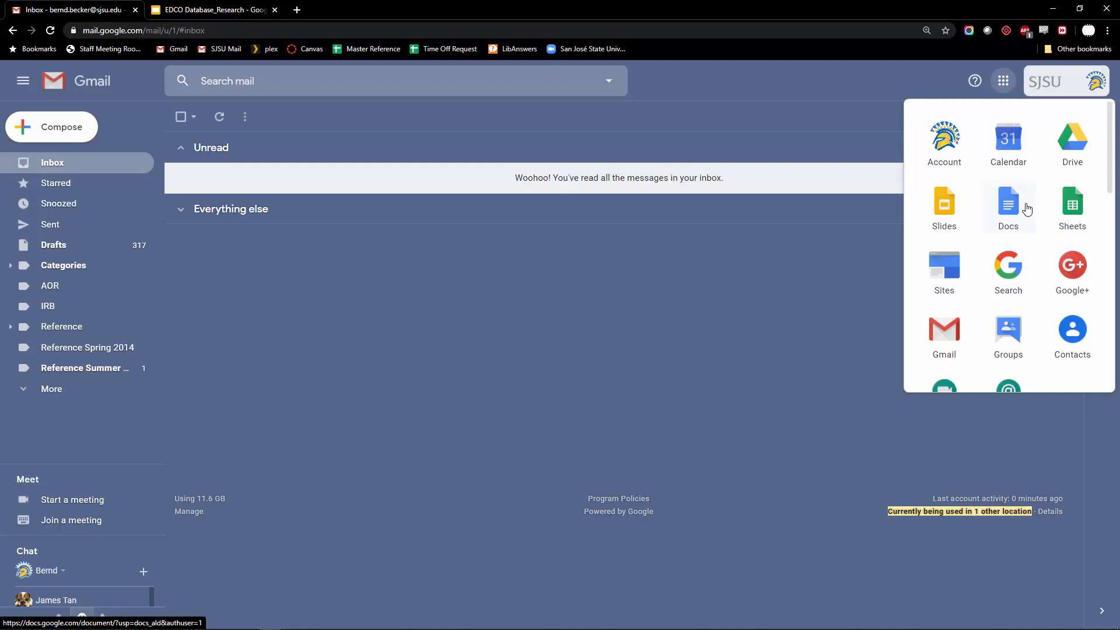
pyautogui.scroll(-4, 1002, 190)
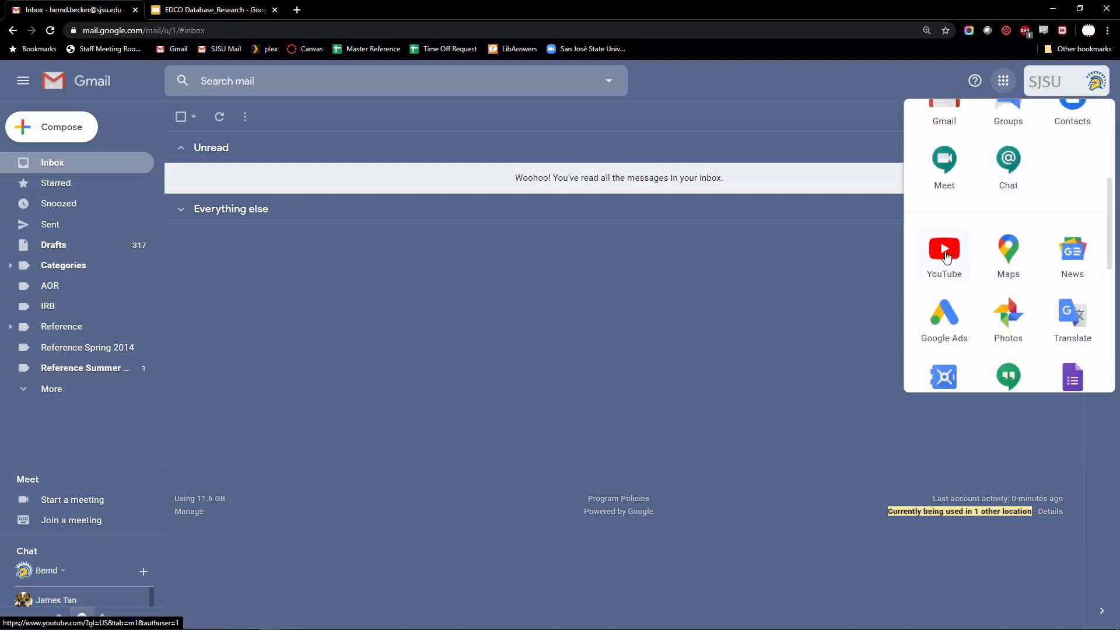
pyautogui.moveTo(936, 248); pyautogui.dragTo(1015, 174)
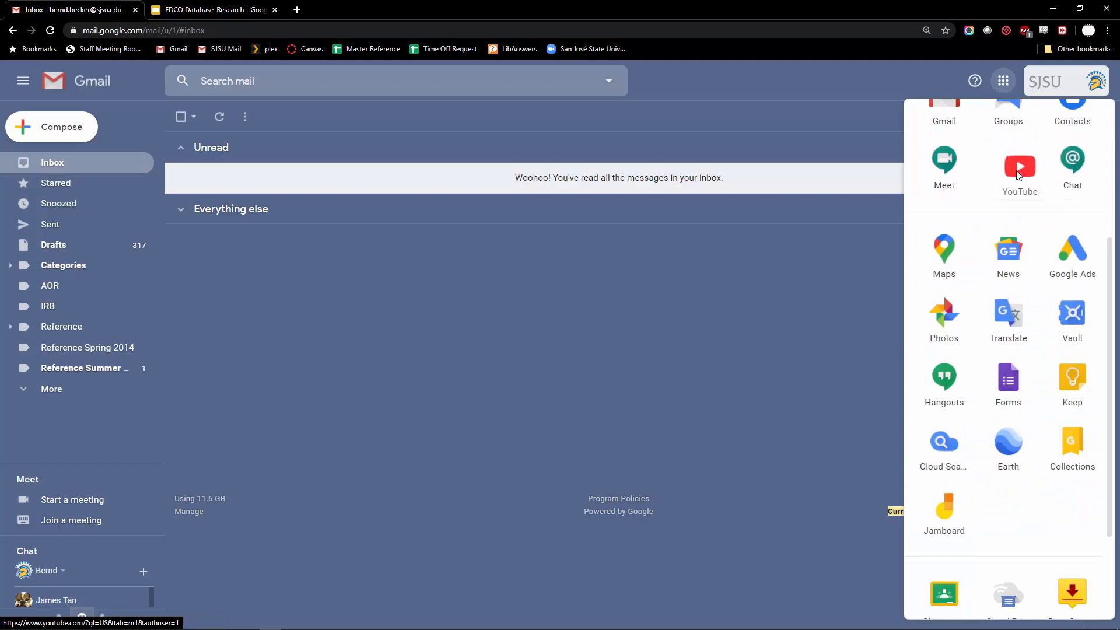
pyautogui.scroll(4, 1015, 175)
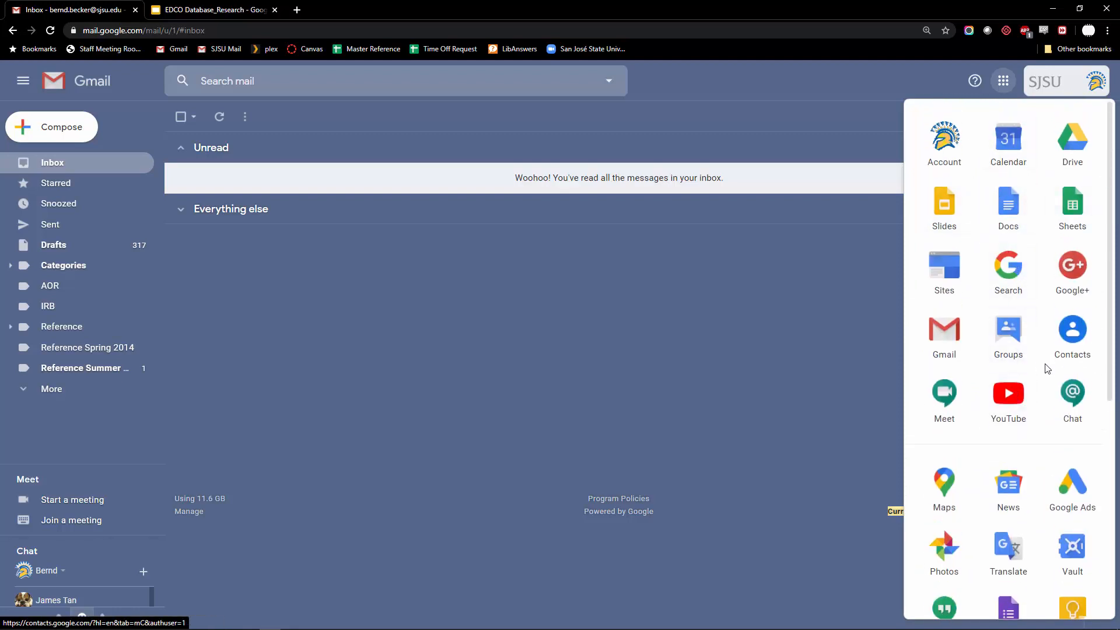
pyautogui.click(1008, 399)
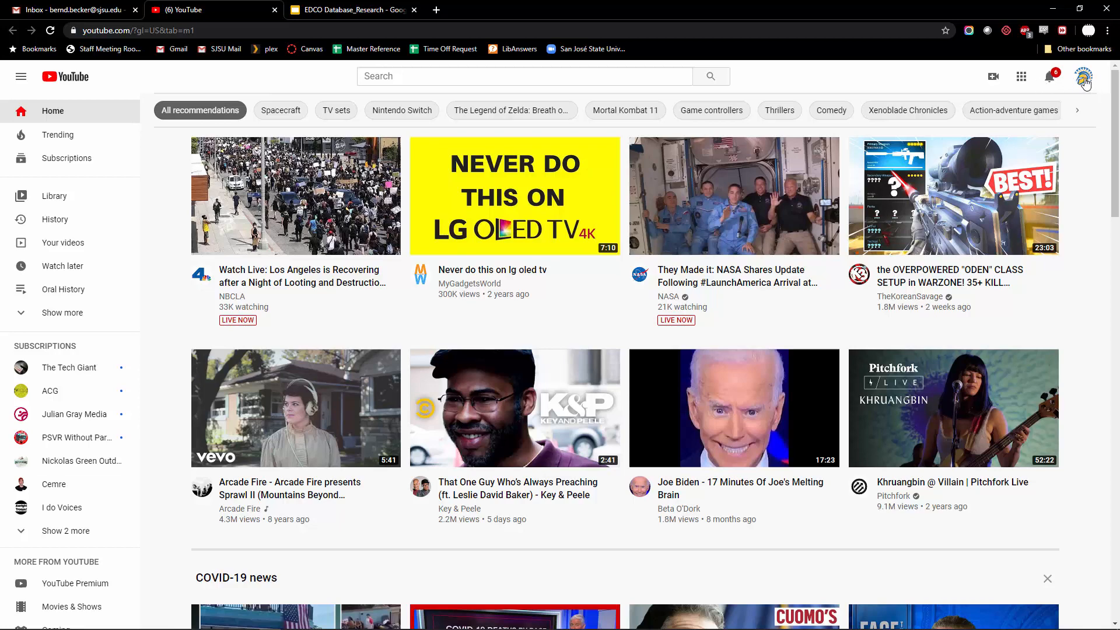
# Switch YouTube to the sjsu.edu university account via Switch account
pyautogui.click(1083, 79)
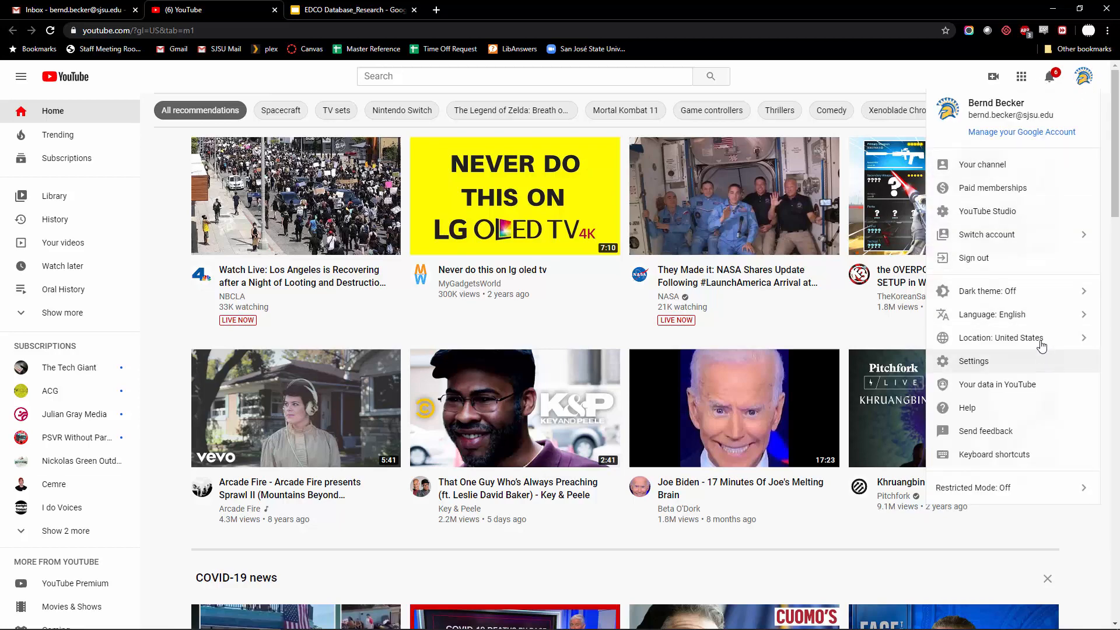
pyautogui.click(1013, 235)
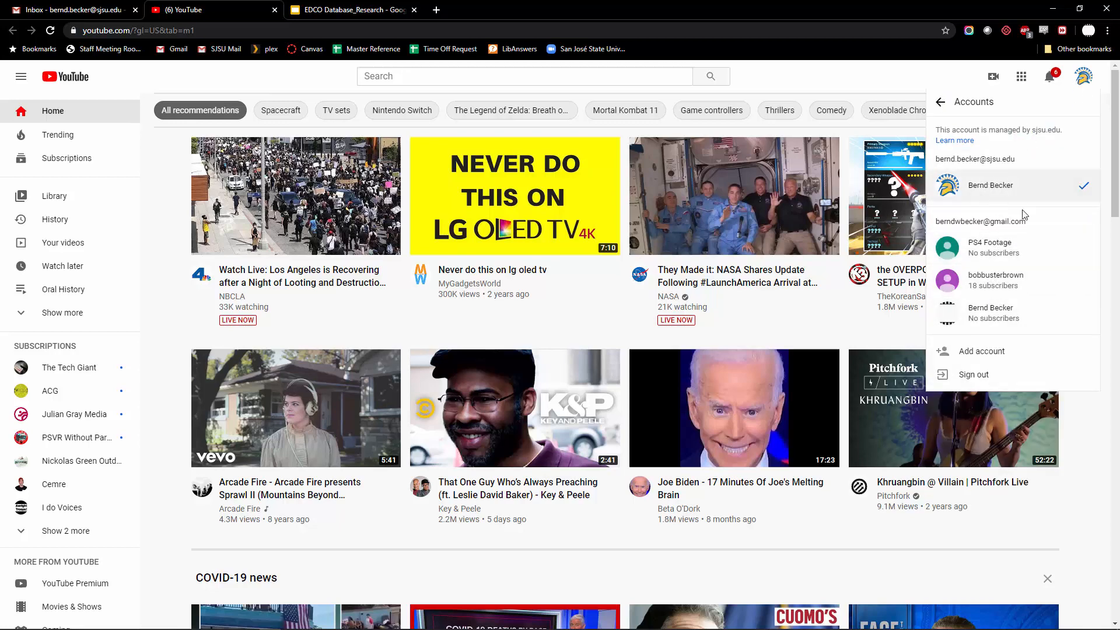
pyautogui.click(984, 188)
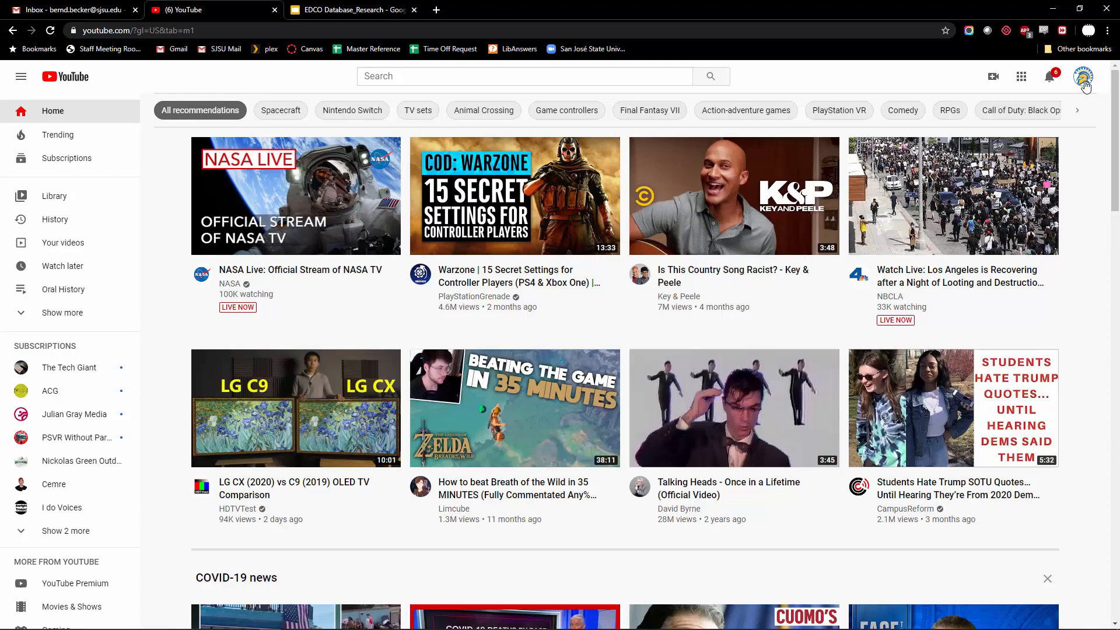
pyautogui.click(1085, 86)
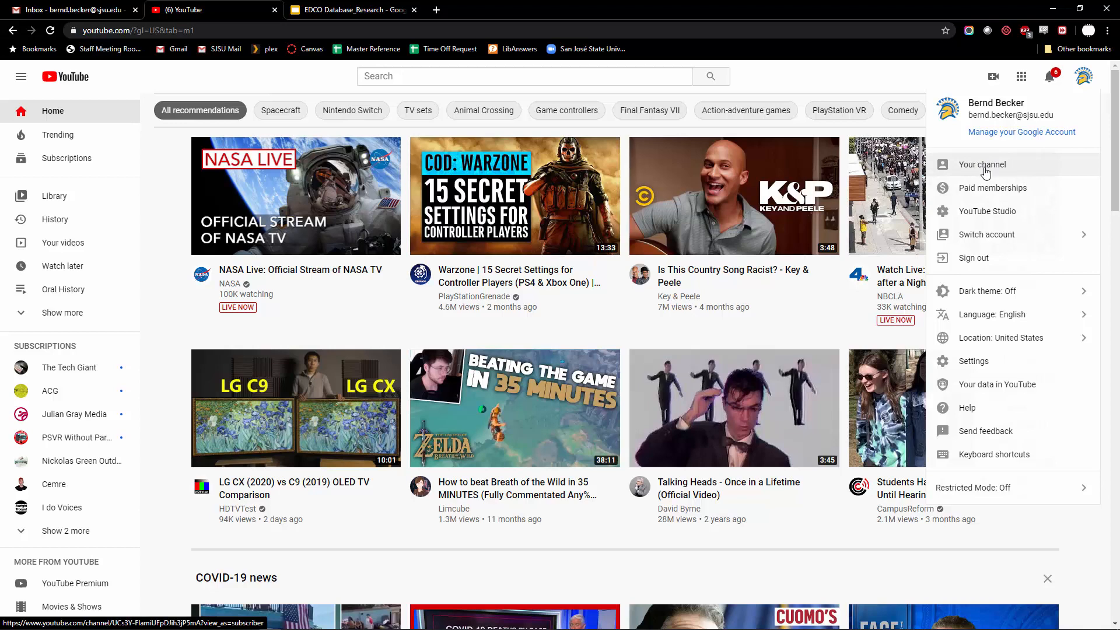
# Go to Your channel, which lists uploads like 'SJSU PSYC100W Research Presentation'
pyautogui.click(970, 168)
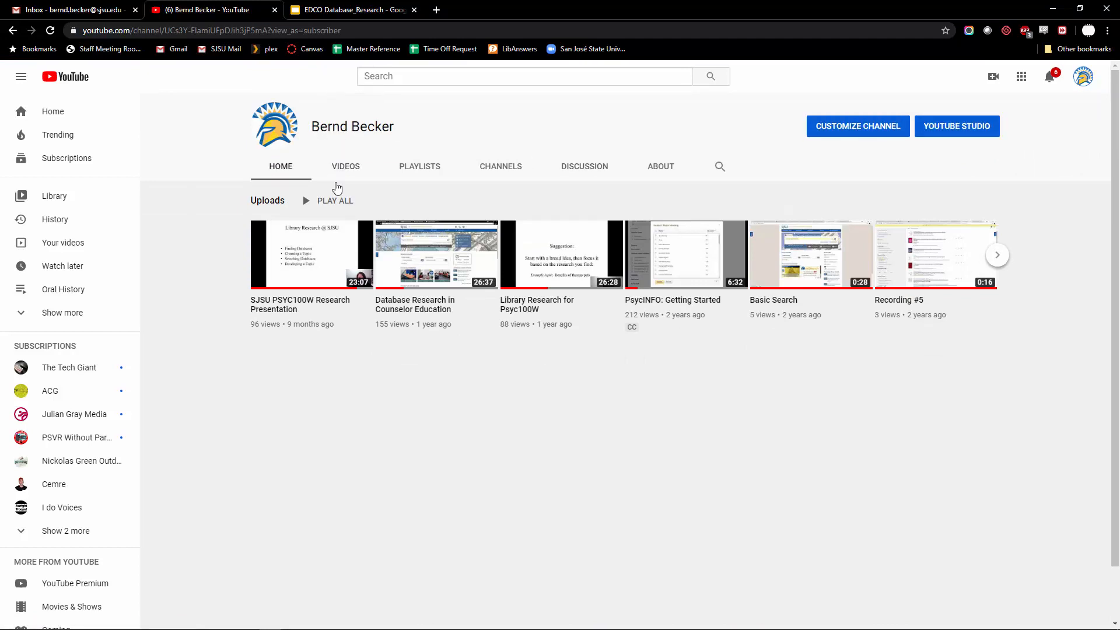
pyautogui.moveTo(740, 255)
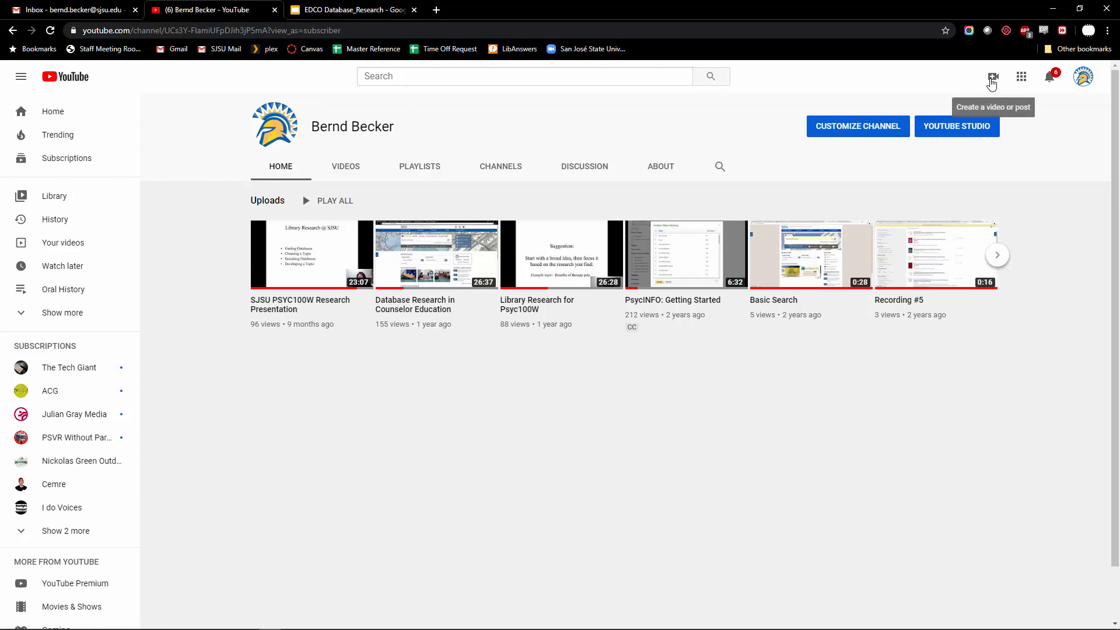
# Upload the 'What is a Literature Review' video file from the Desktop
pyautogui.click(991, 81)
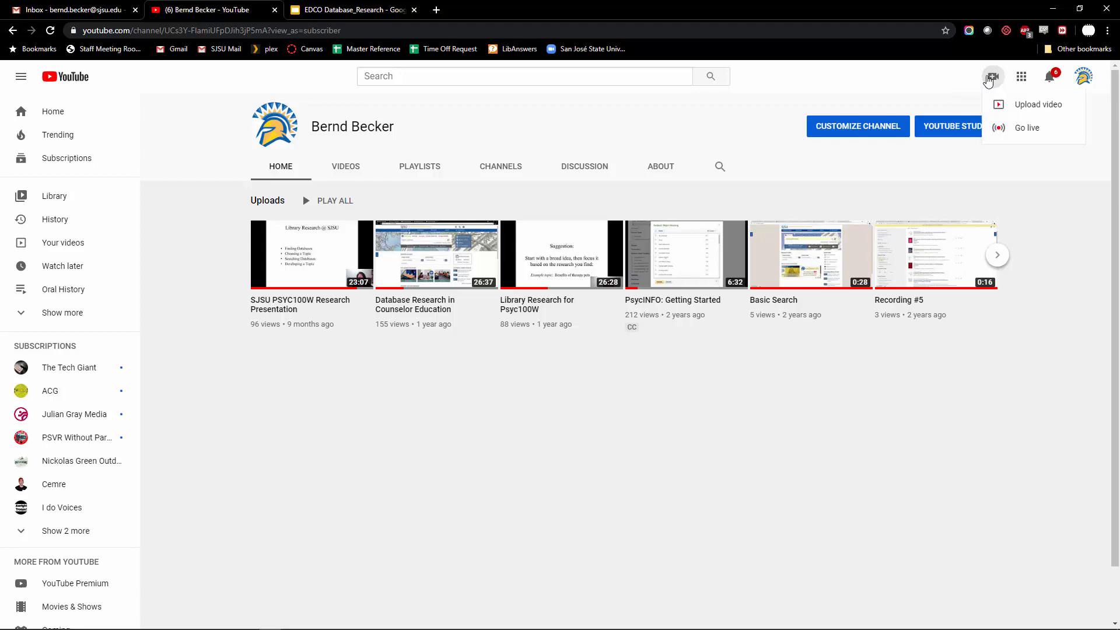
pyautogui.click(1014, 108)
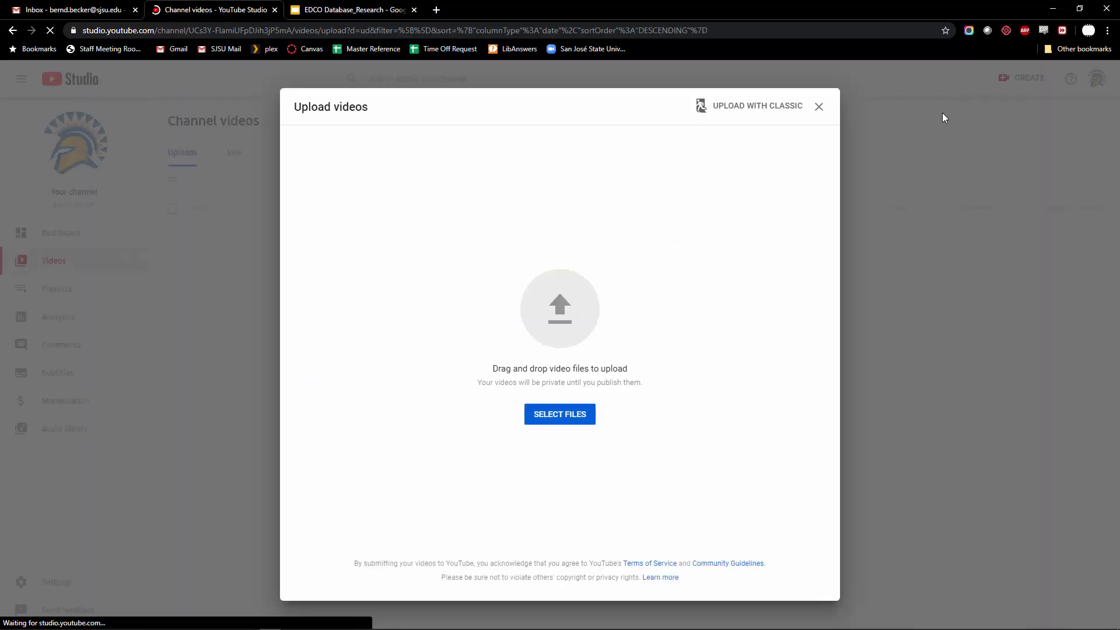
pyautogui.click(532, 421)
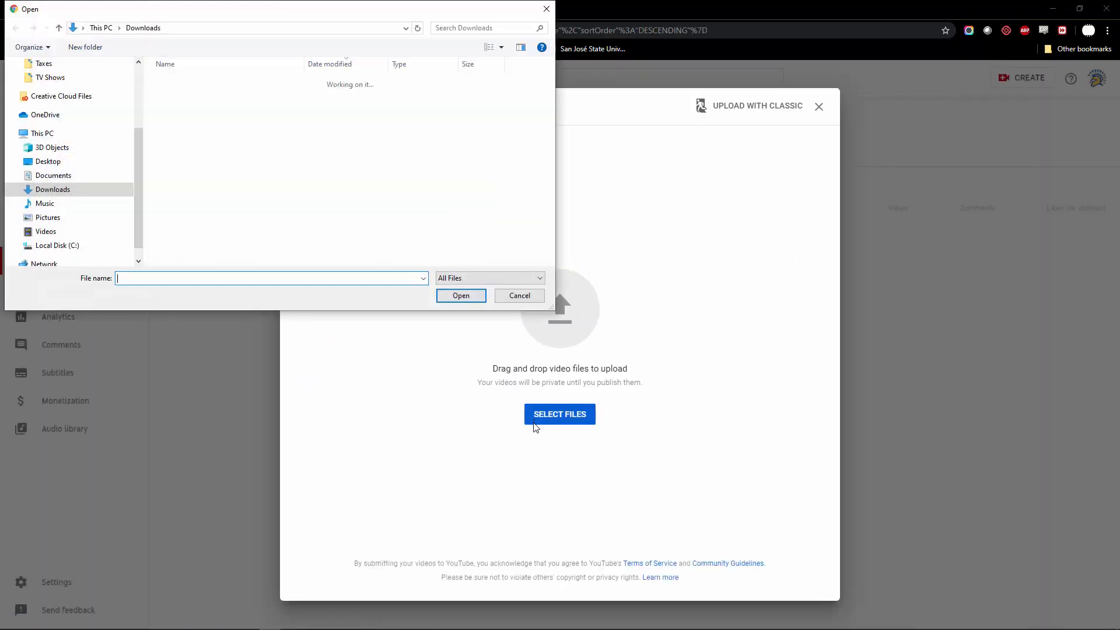
pyautogui.scroll(3, 88, 165)
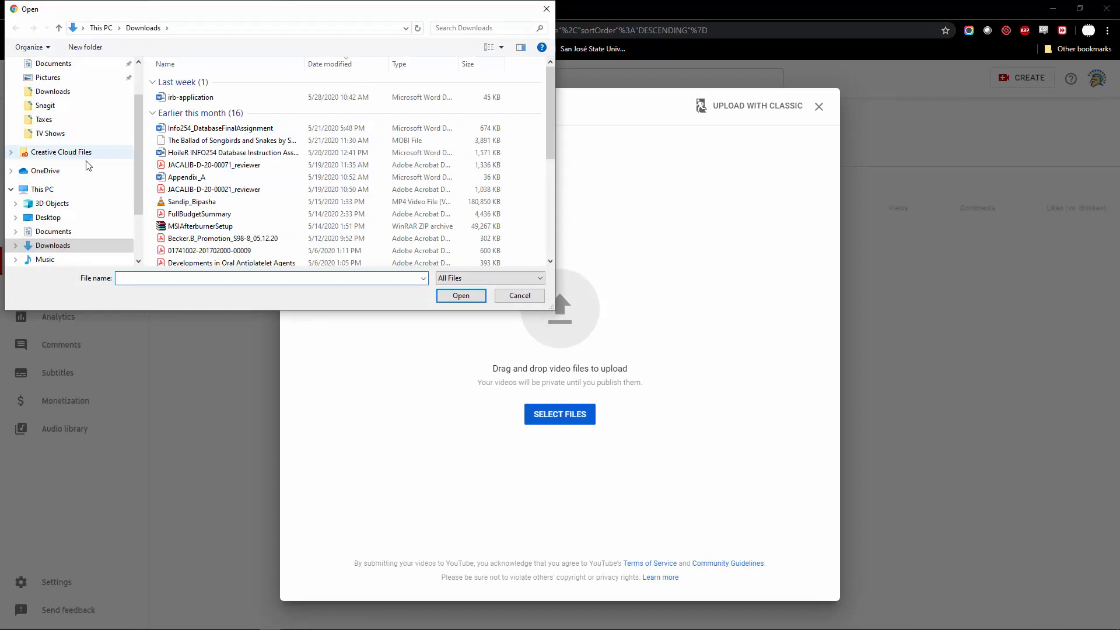
pyautogui.scroll(2, 87, 166)
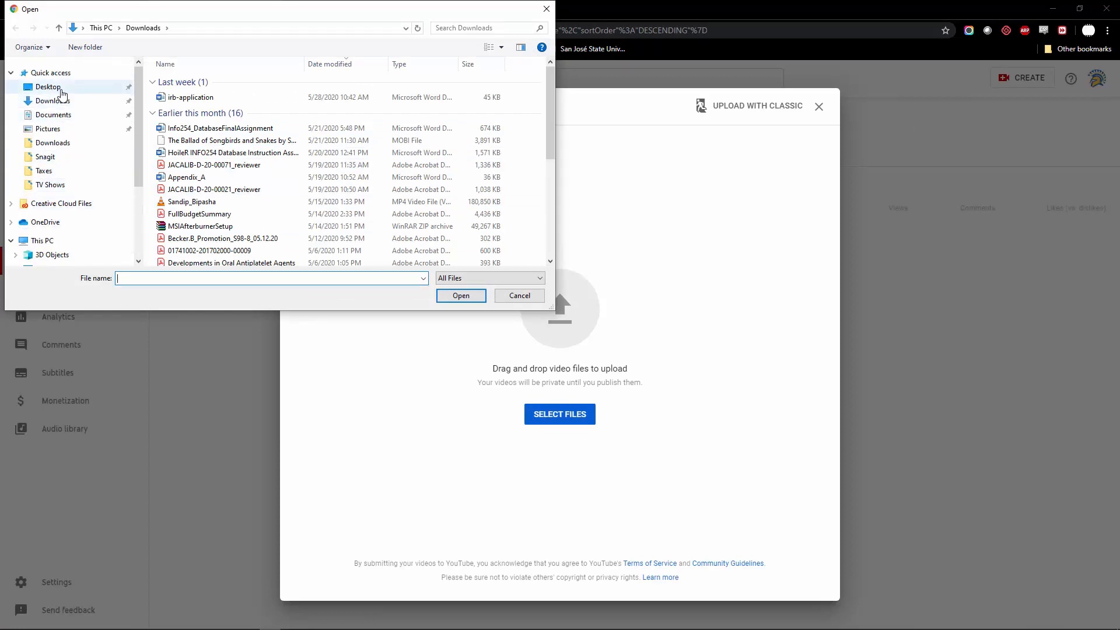
pyautogui.click(60, 90)
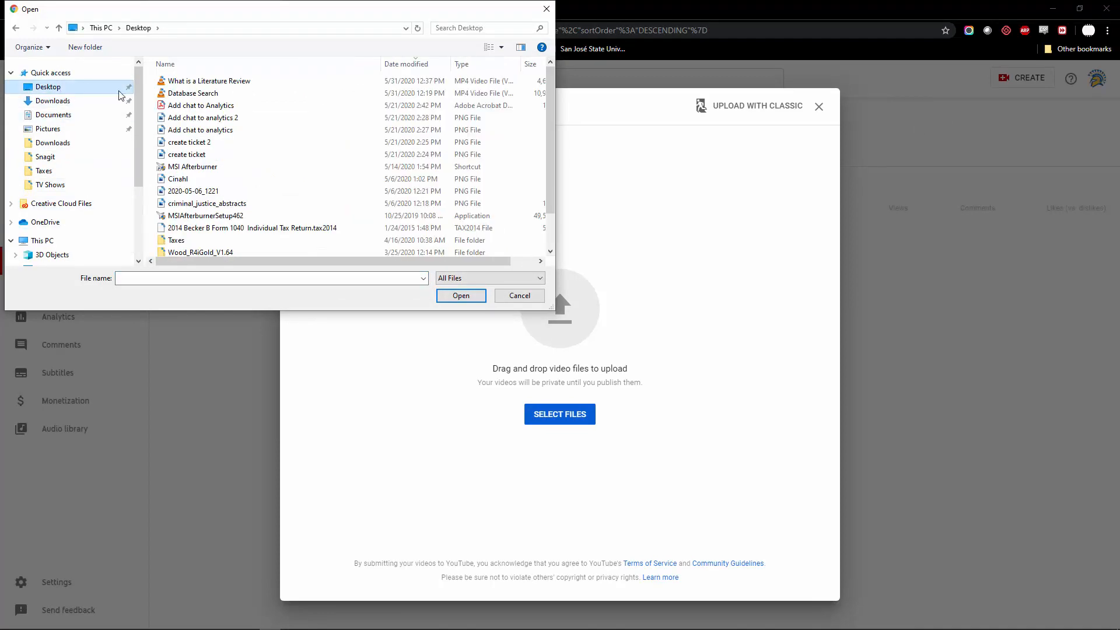
pyautogui.click(199, 81)
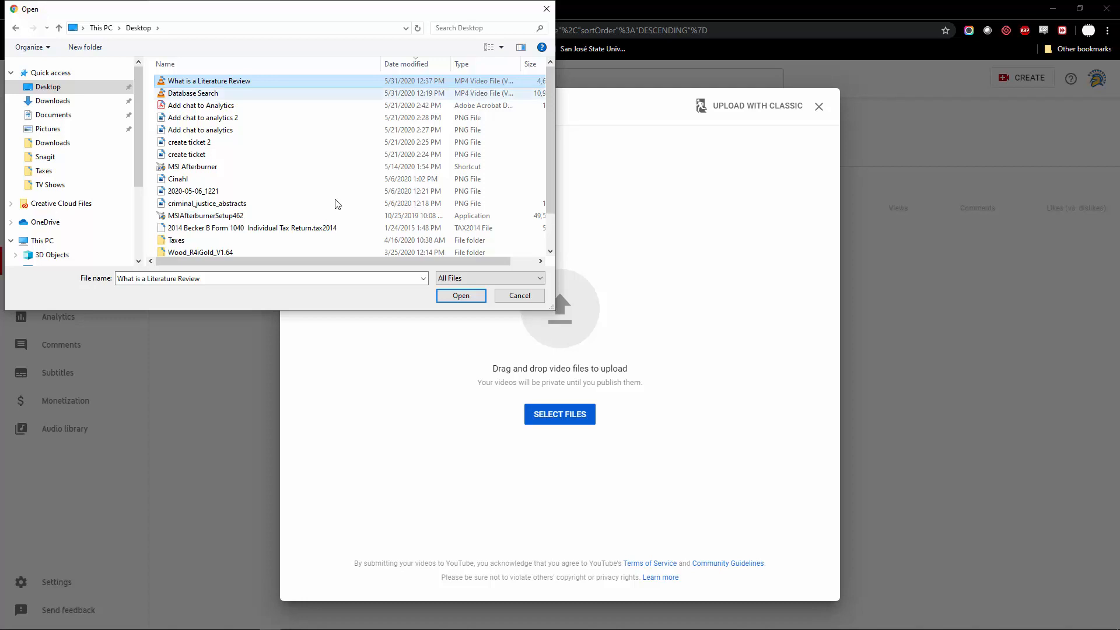
pyautogui.click(461, 295)
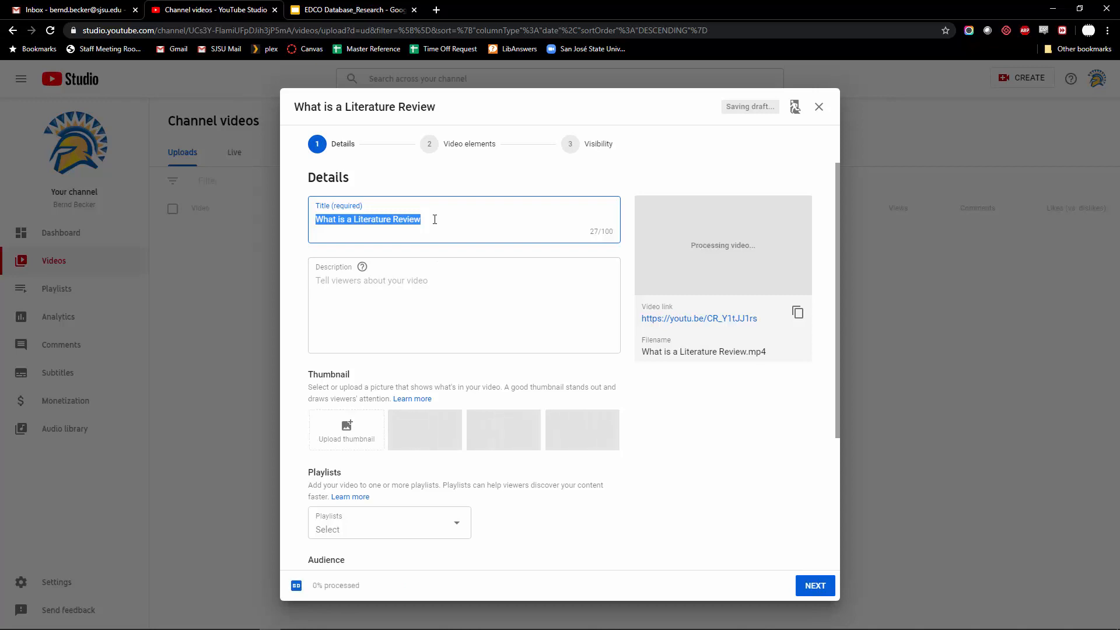
# Describe the video as 'Learn what a literature review is all about.', plus a line inviting viewers to e-mail the uploader's address
pyautogui.click(434, 288)
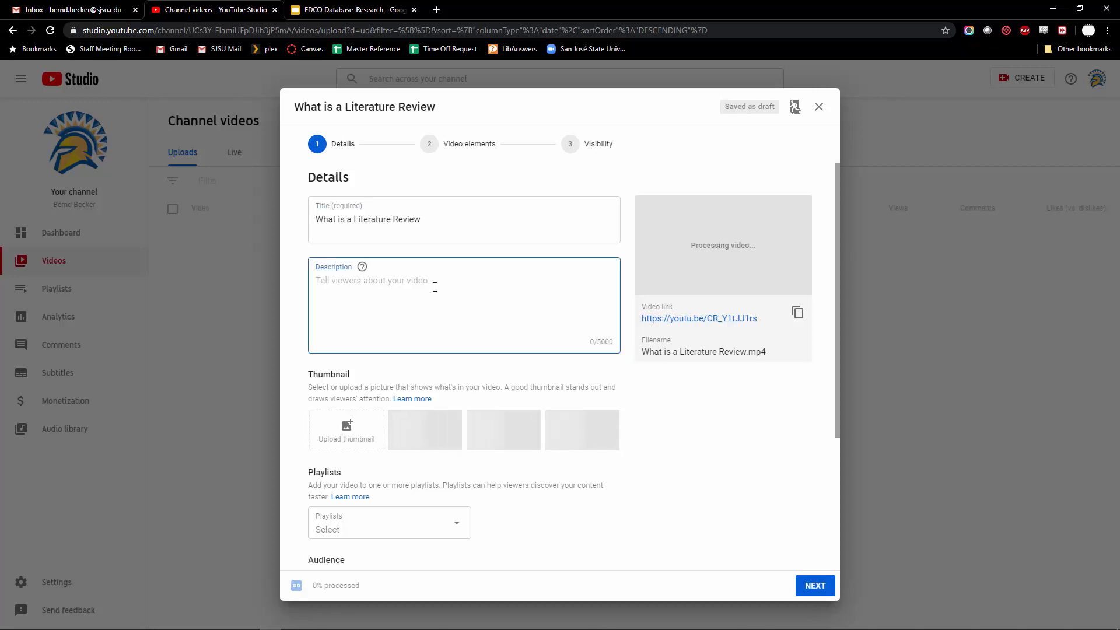
pyautogui.write('T')
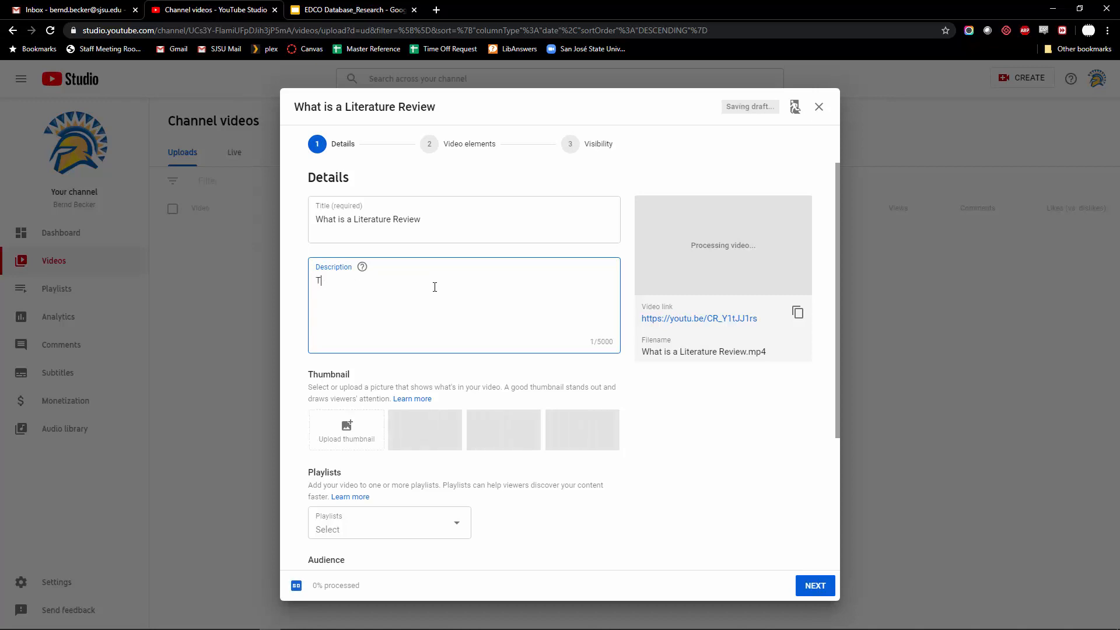
pyautogui.press('BackSpace')
pyautogui.write('Learn what a literatur')
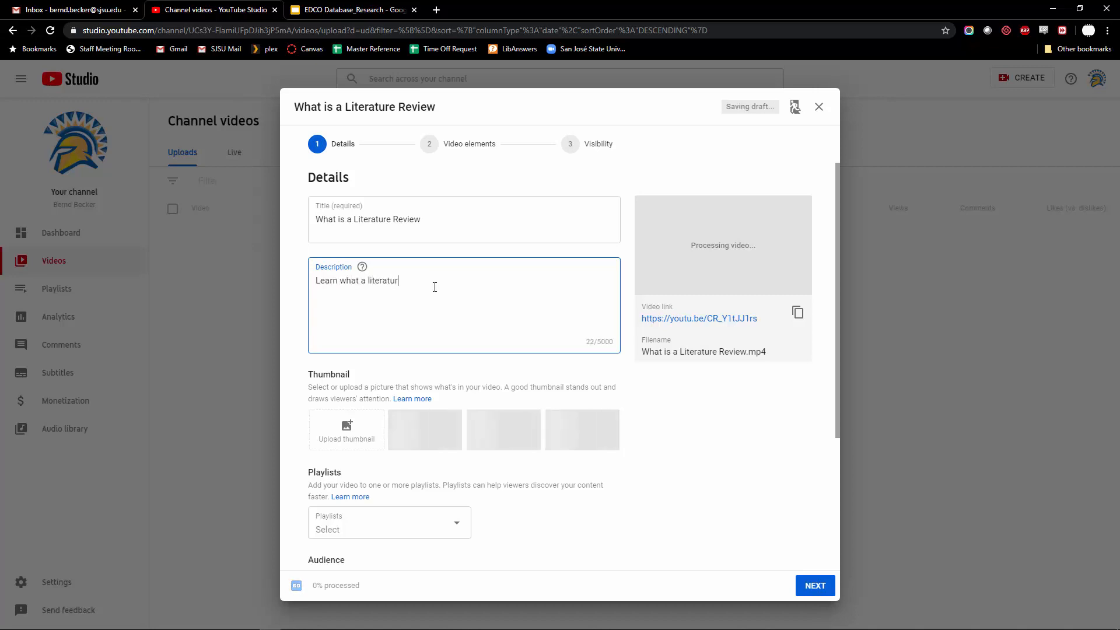
pyautogui.write('e rev')
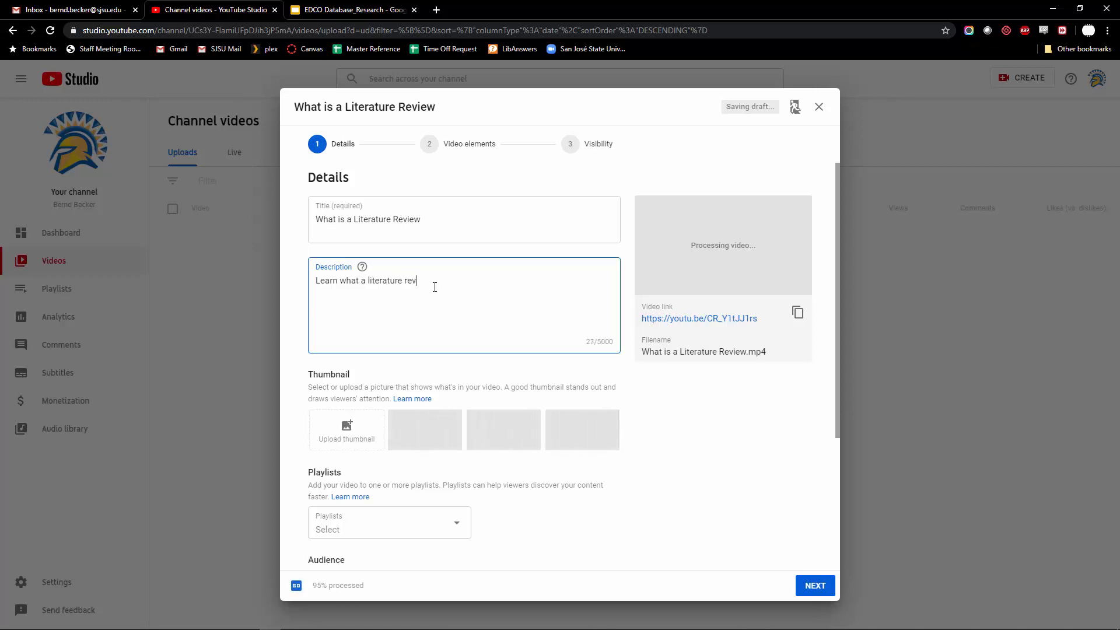
pyautogui.write('iew is all about')
pyautogui.write('.')
pyautogui.press('Return')
pyautogui.write('If you need mo')
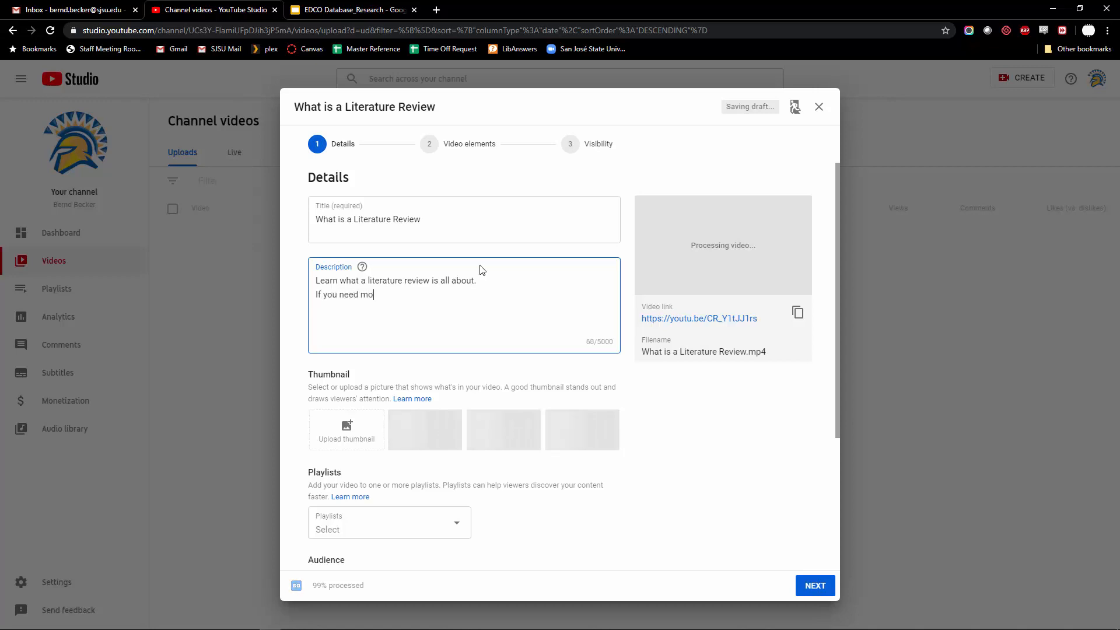
pyautogui.write('re help')
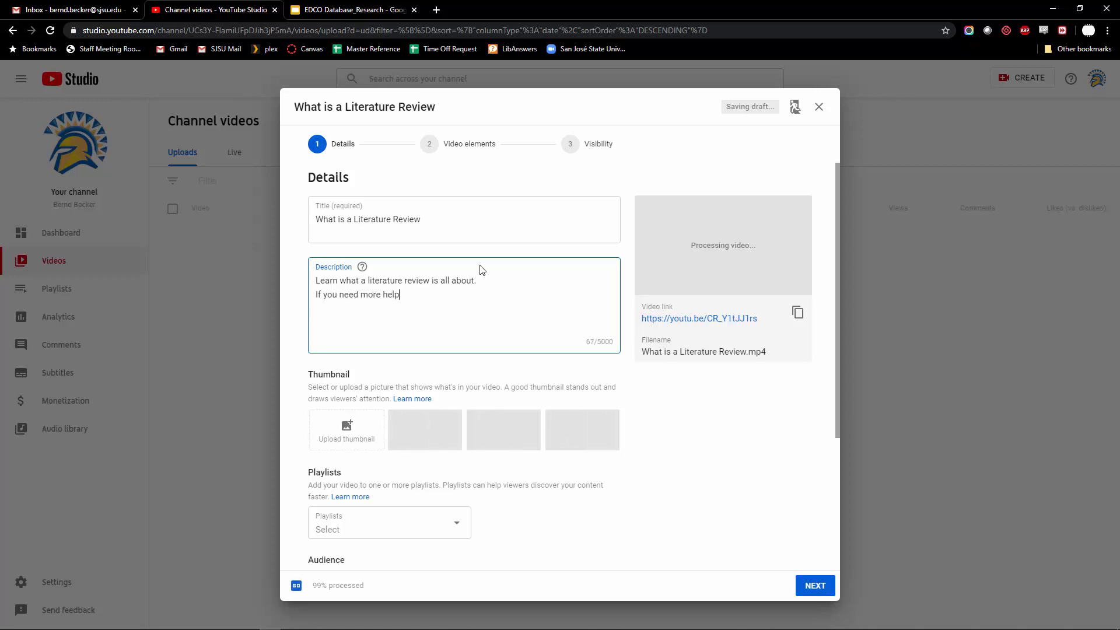
pyautogui.write(', email me at ')
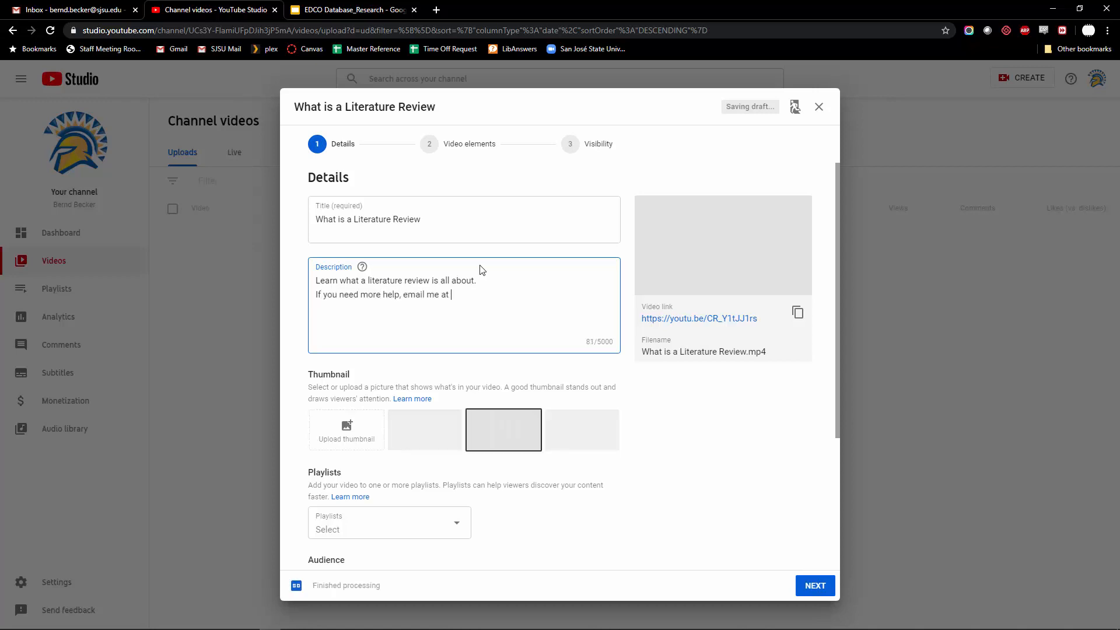
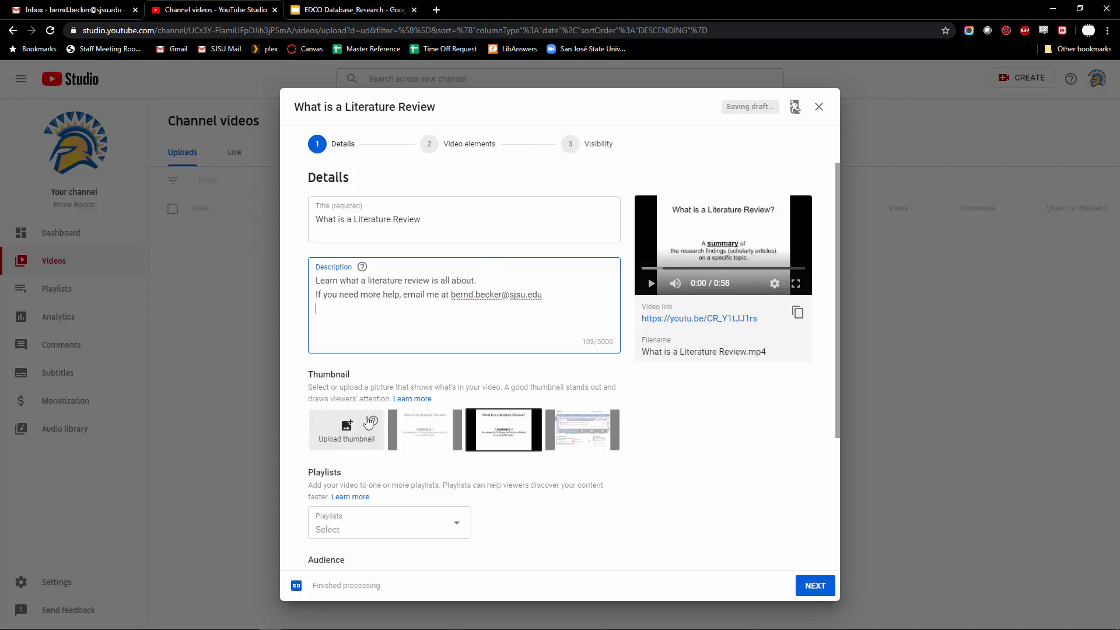
# Pick the title-slide frame from the suggested thumbnails as the video's thumbnail
pyautogui.click(438, 434)
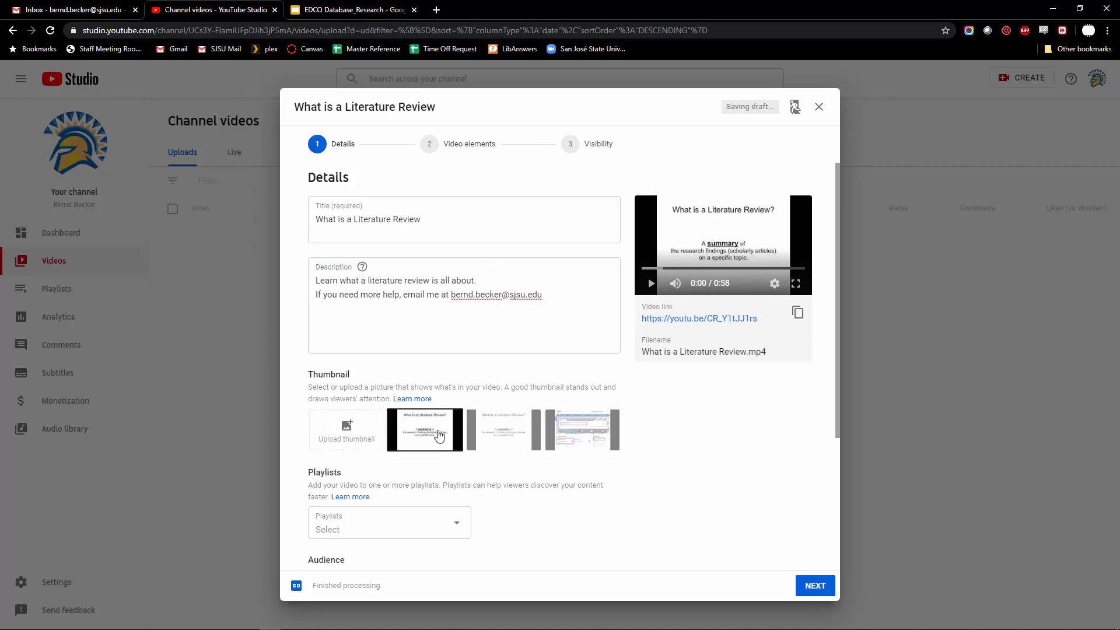
pyautogui.click(567, 436)
pyautogui.click(510, 431)
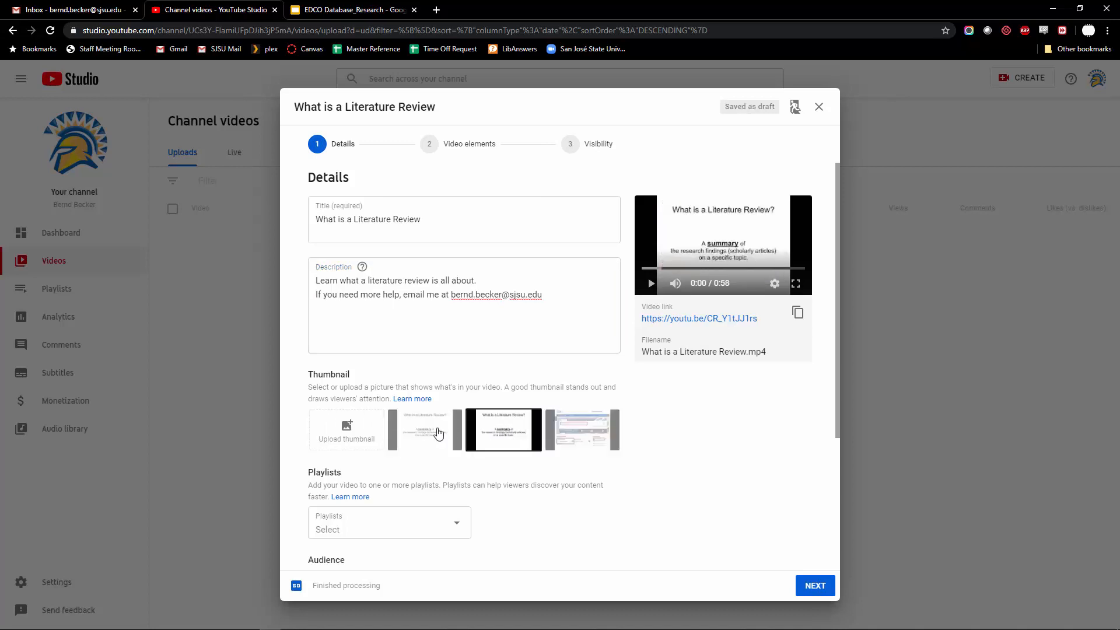
pyautogui.click(438, 435)
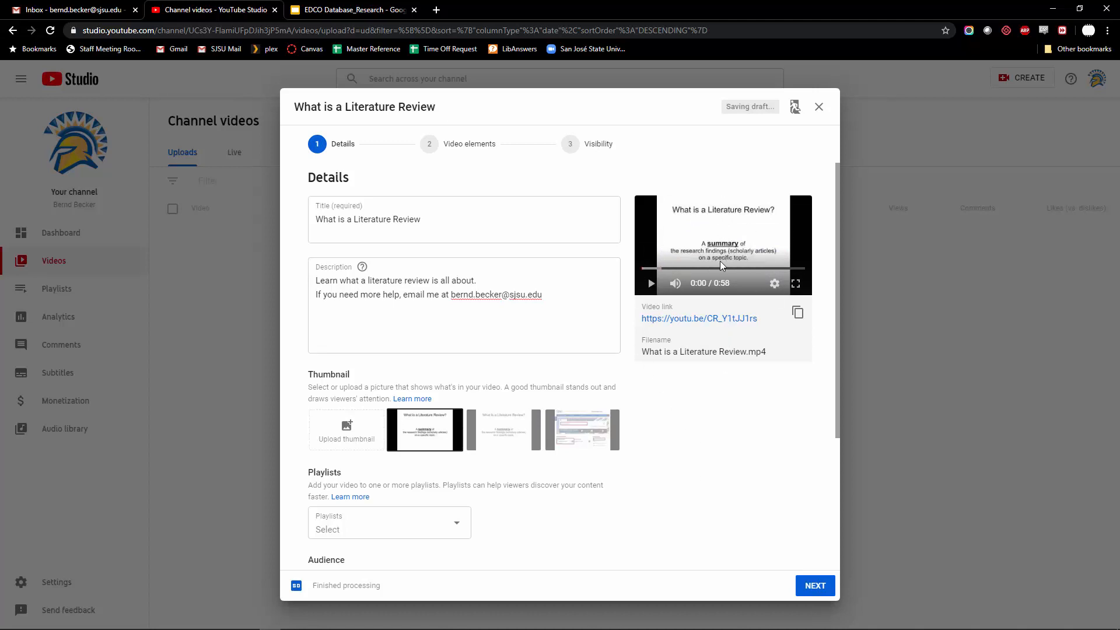
pyautogui.scroll(-2, 720, 411)
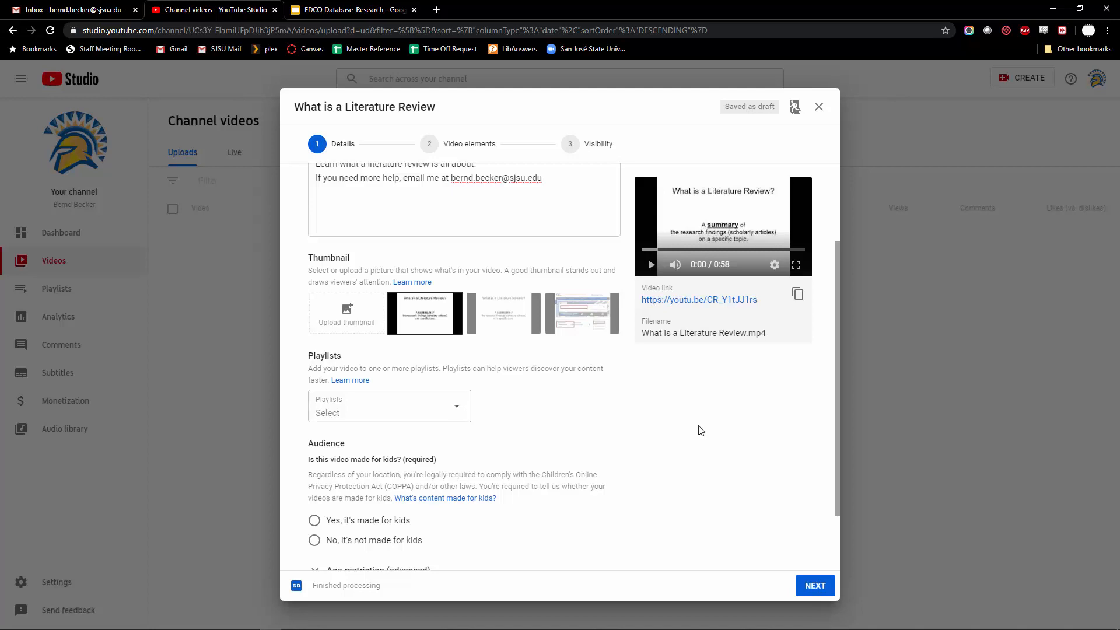
# Set Audience to 'No, it's not made for kids' and expand MORE OPTIONS
pyautogui.scroll(-1, 581, 466)
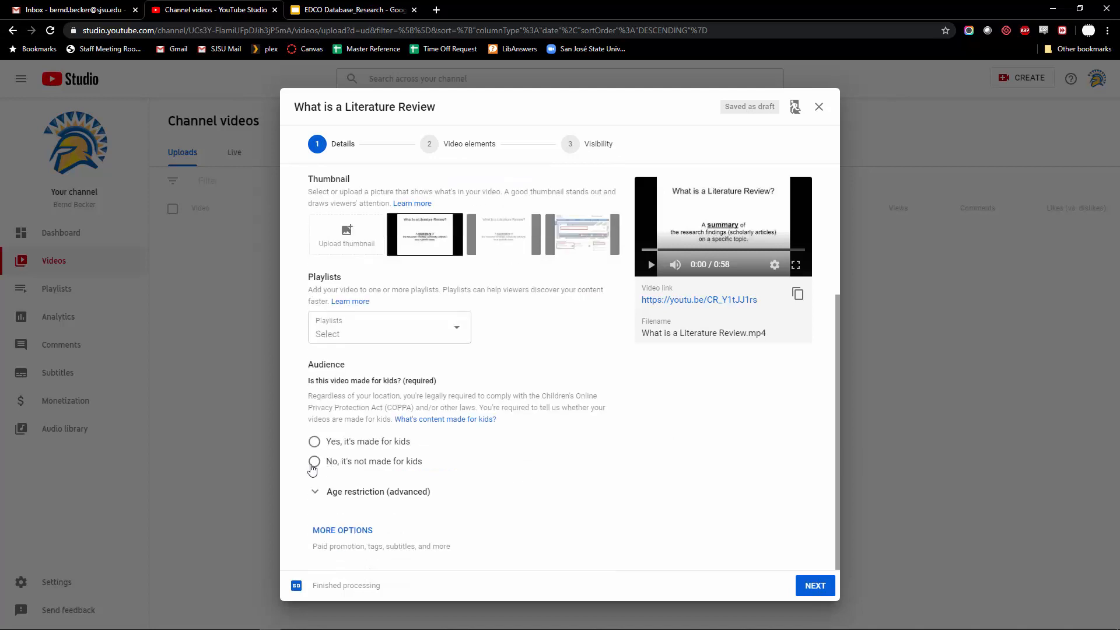
pyautogui.click(313, 461)
pyautogui.click(348, 528)
pyautogui.scroll(-2, 487, 470)
pyautogui.scroll(-1, 493, 469)
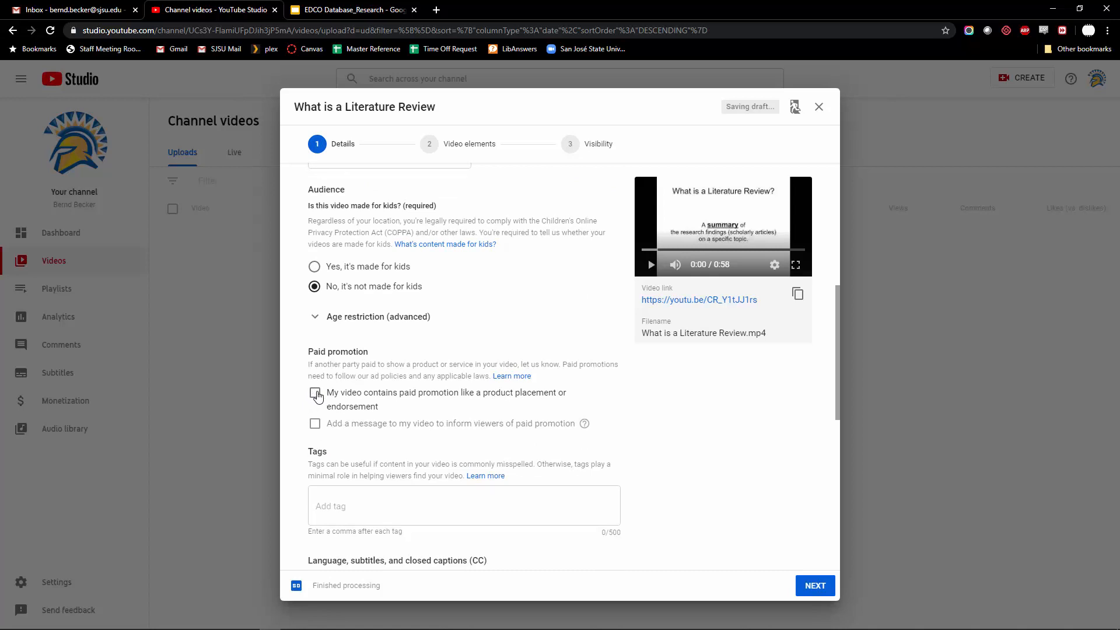
pyautogui.scroll(-3, 381, 450)
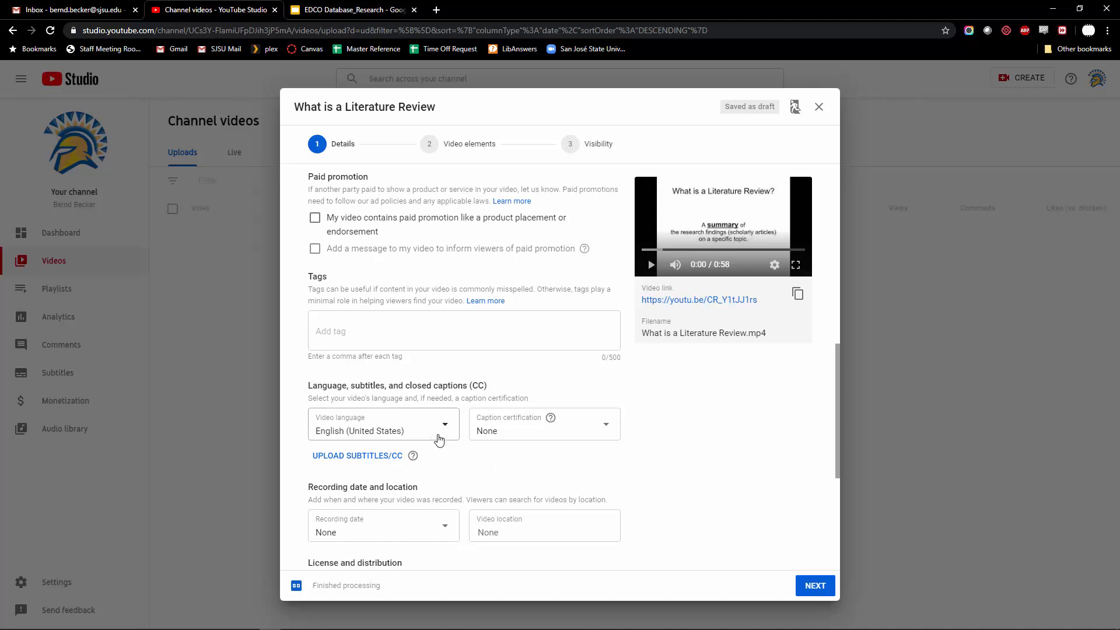
# Uncheck 'Publish to subscriptions feed and notify subscribers'
pyautogui.scroll(-2, 446, 453)
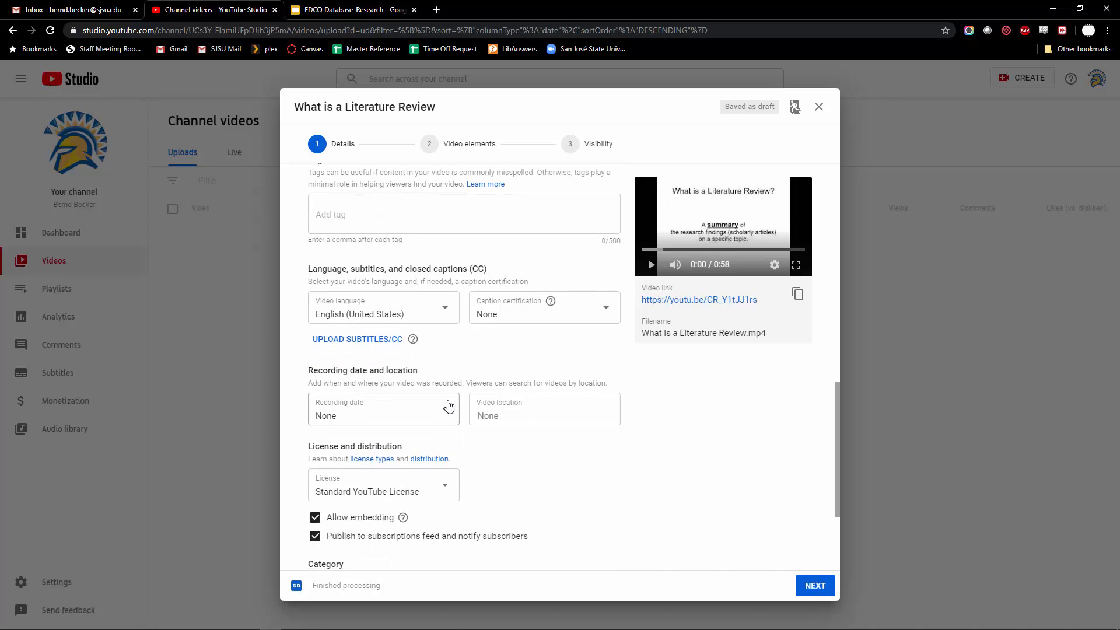
pyautogui.scroll(-3, 450, 429)
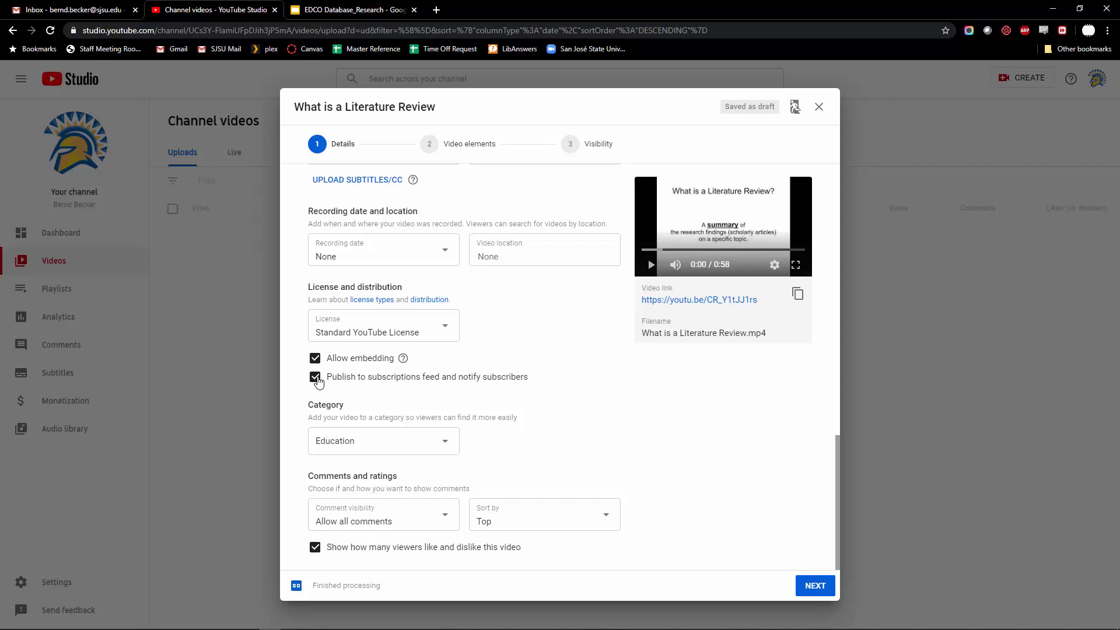
pyautogui.click(316, 379)
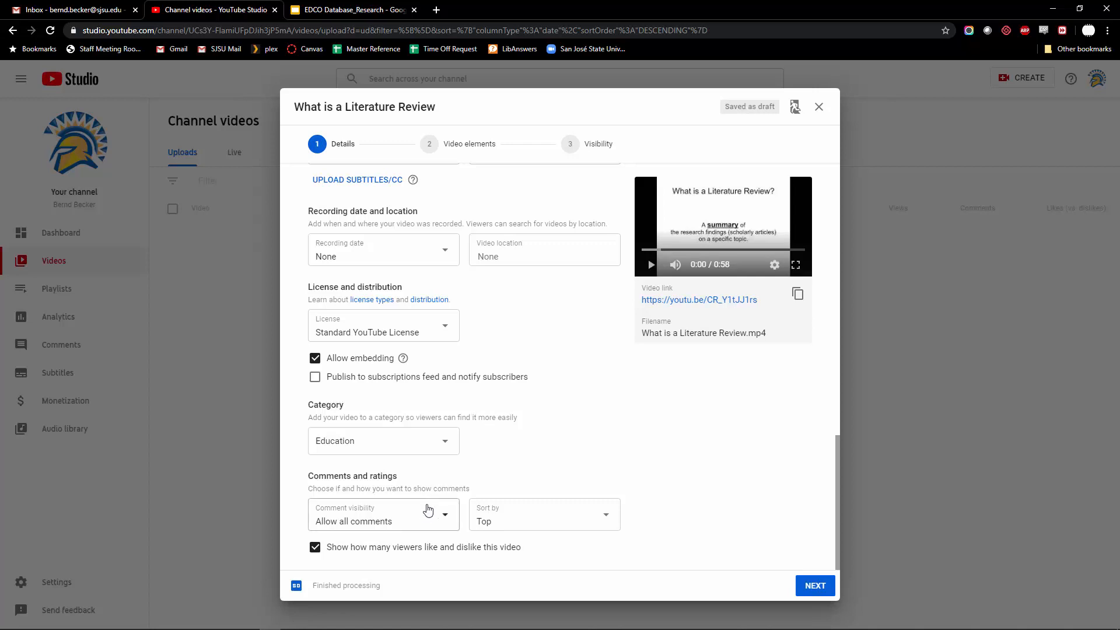
# Set Comment visibility to Disable comments
pyautogui.click(426, 520)
pyautogui.click(411, 567)
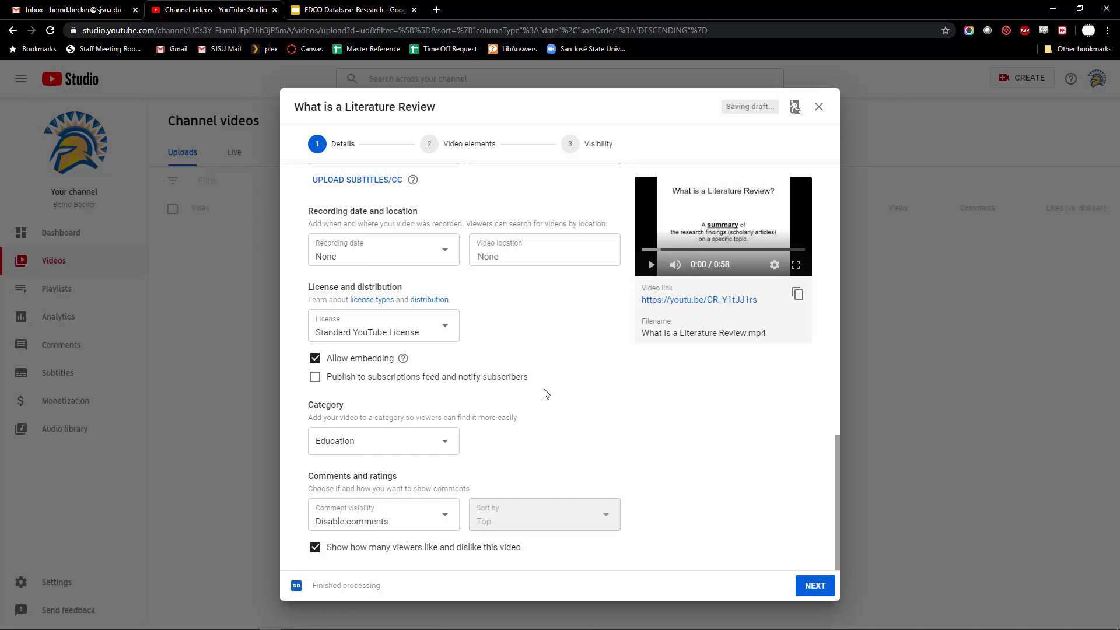
pyautogui.scroll(1, 559, 389)
pyautogui.scroll(-1, 559, 390)
pyautogui.scroll(3, 583, 382)
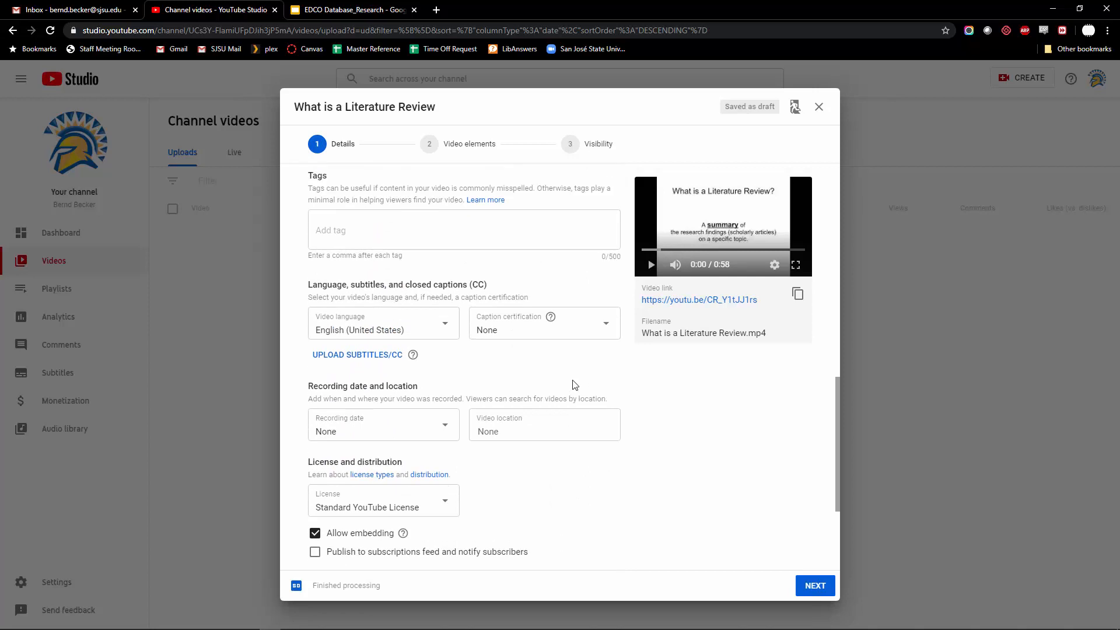
pyautogui.scroll(7, 574, 385)
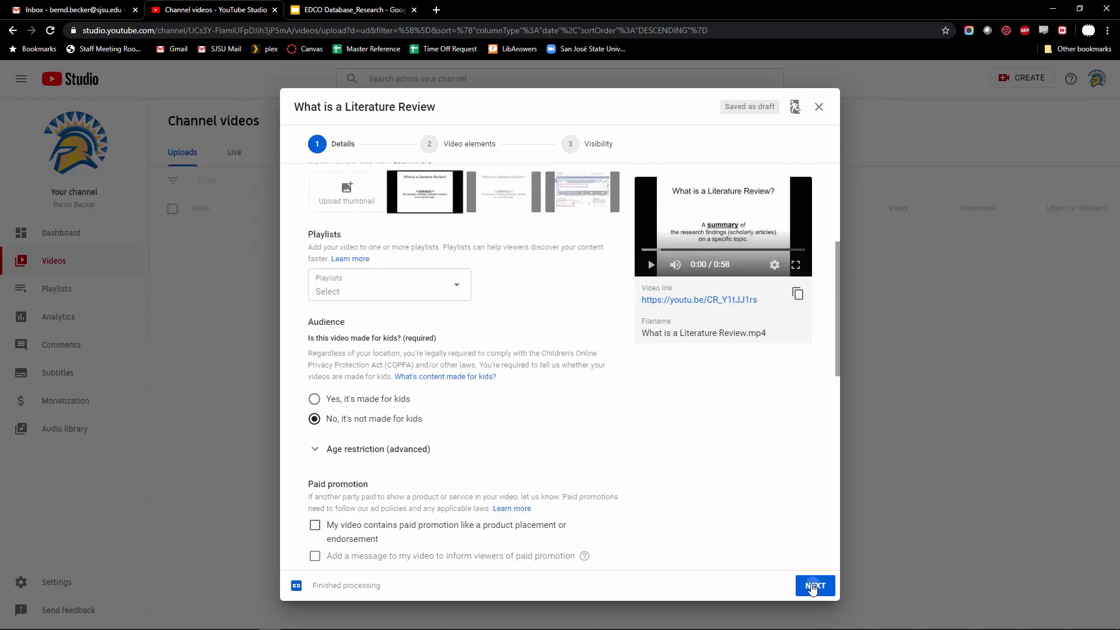
# Advance through Details and Video elements to the Visibility step
pyautogui.click(812, 586)
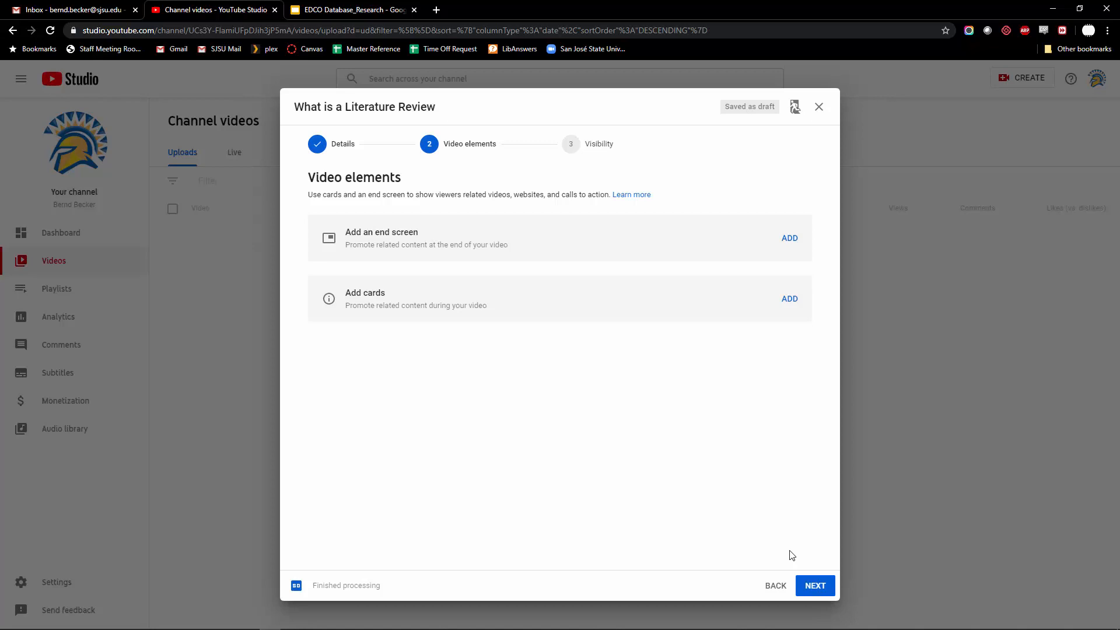
pyautogui.click(813, 588)
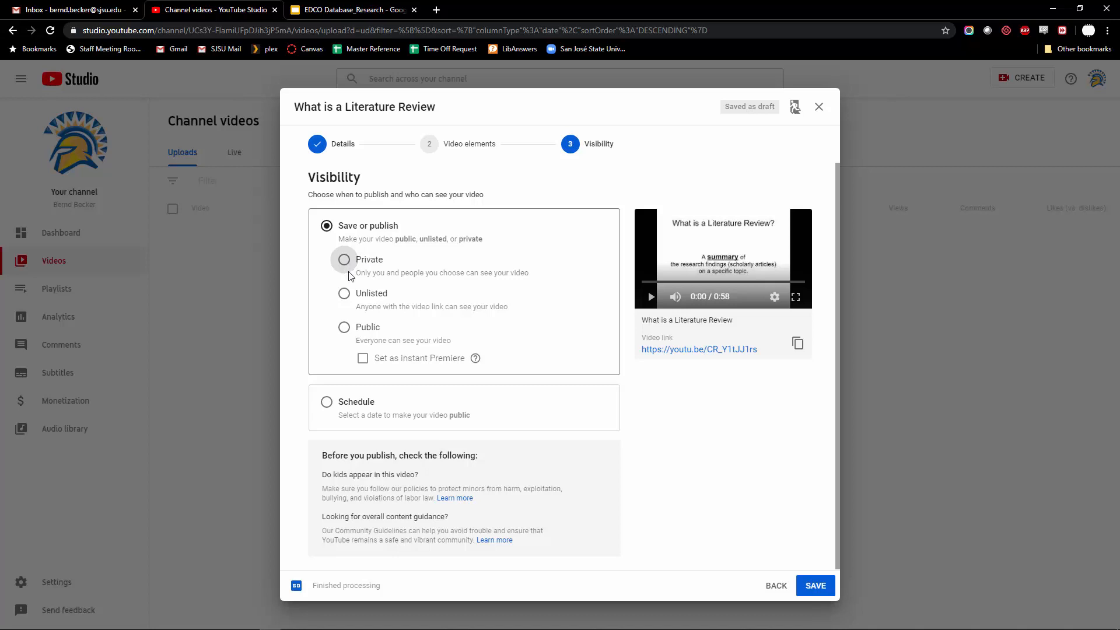
# Publish 'What is a Literature Review' with Unlisted visibility
pyautogui.click(345, 331)
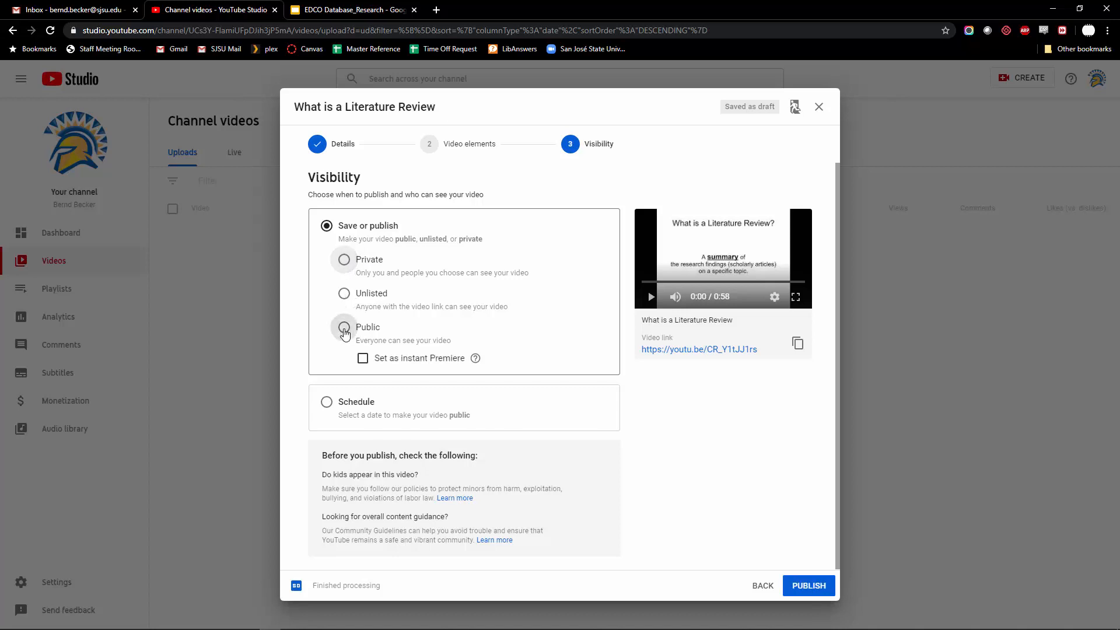
pyautogui.click(351, 300)
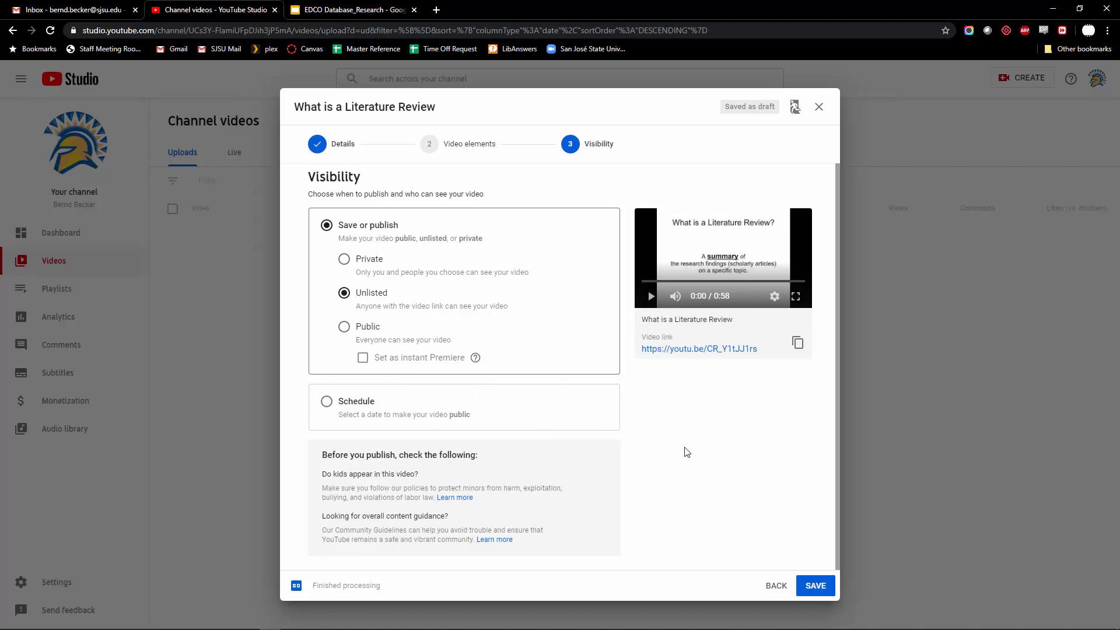
pyautogui.click(810, 589)
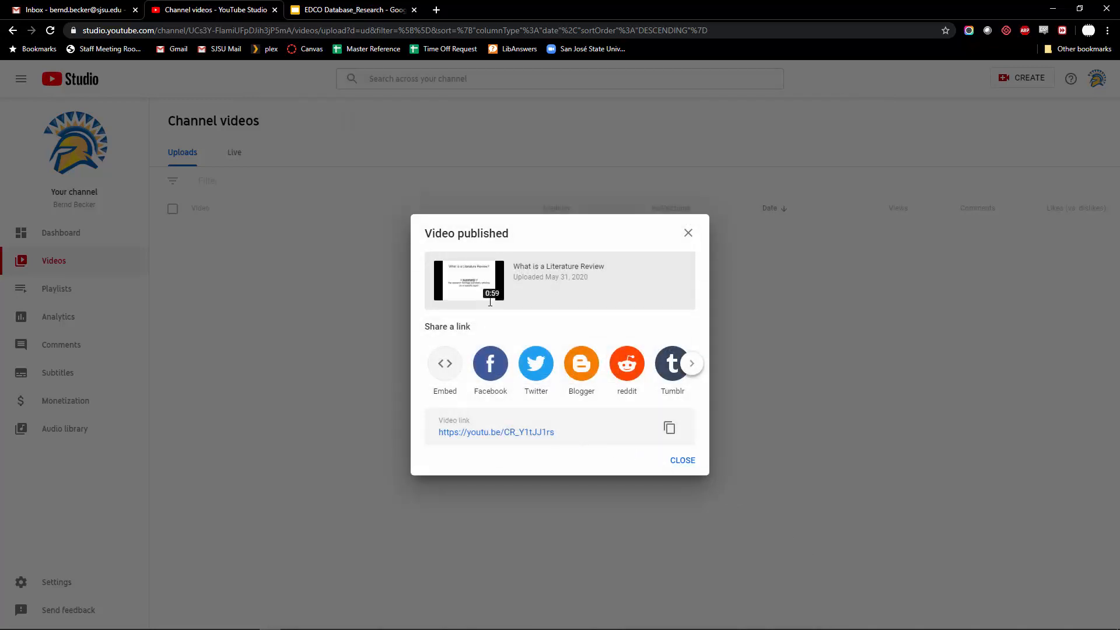
# Close the Video published confirmation to return to the channel's uploads list
pyautogui.click(680, 462)
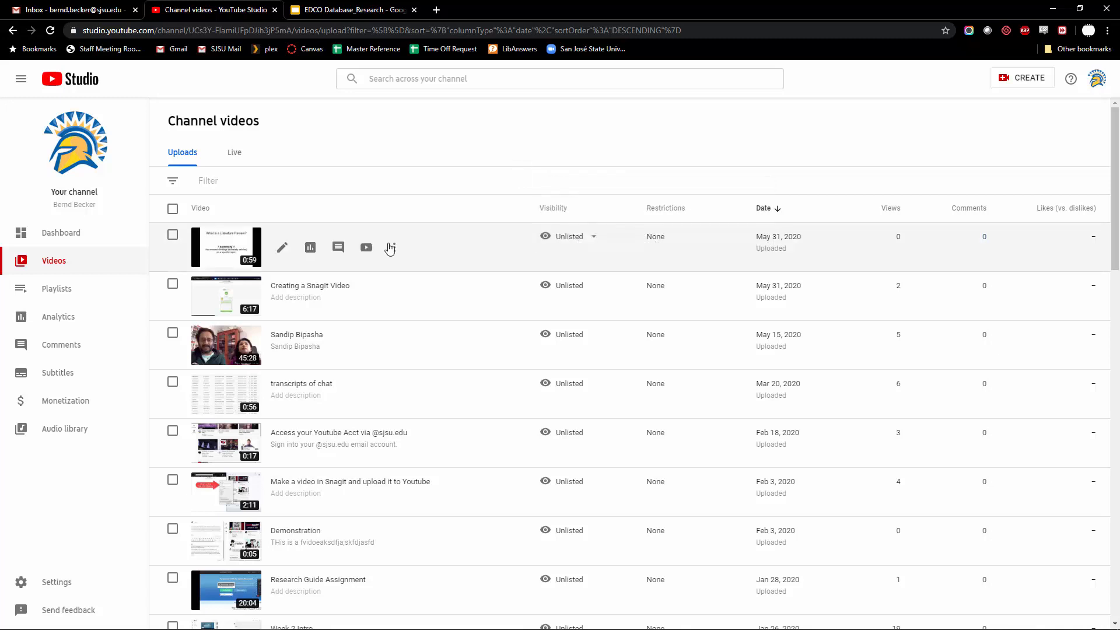
# Check that 'What is a Literature Review' is Unlisted, then open its Video details page
pyautogui.click(593, 236)
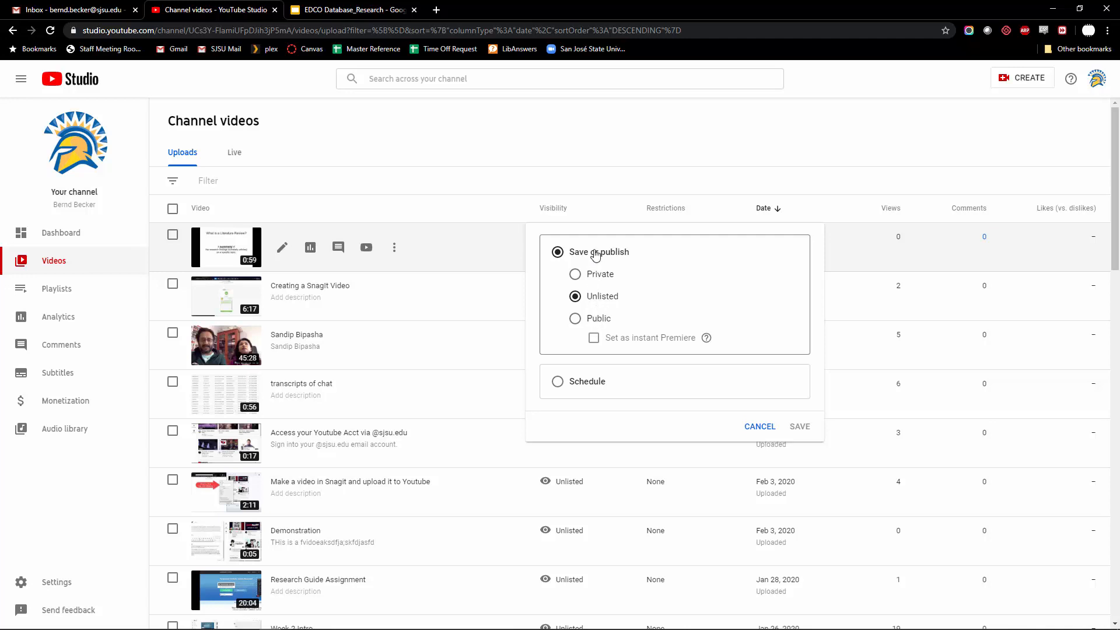
pyautogui.click(620, 163)
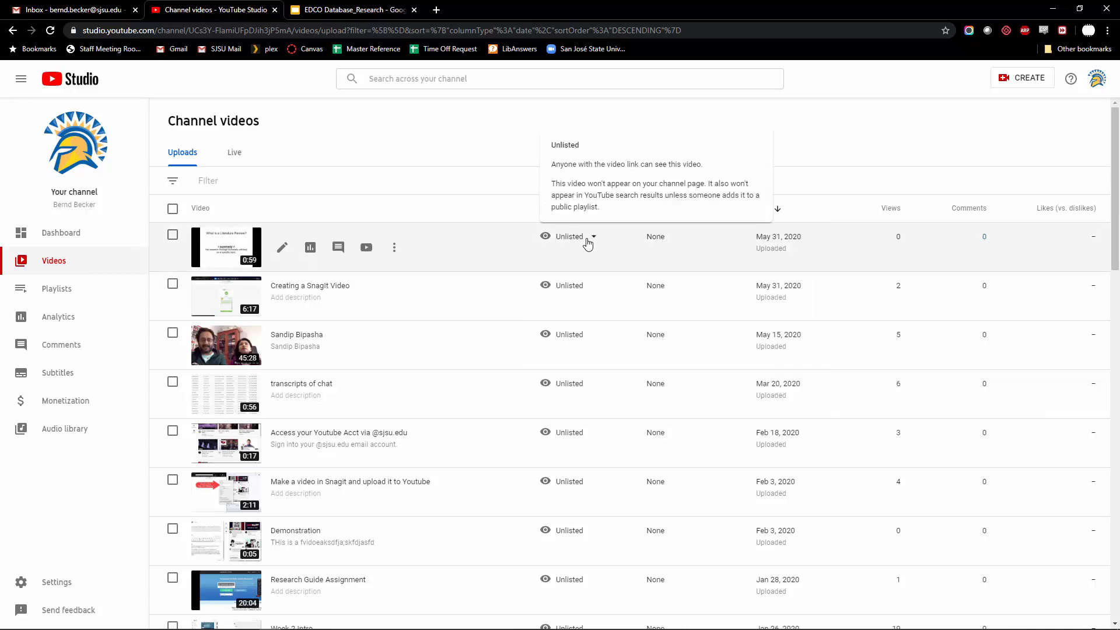
pyautogui.click(220, 251)
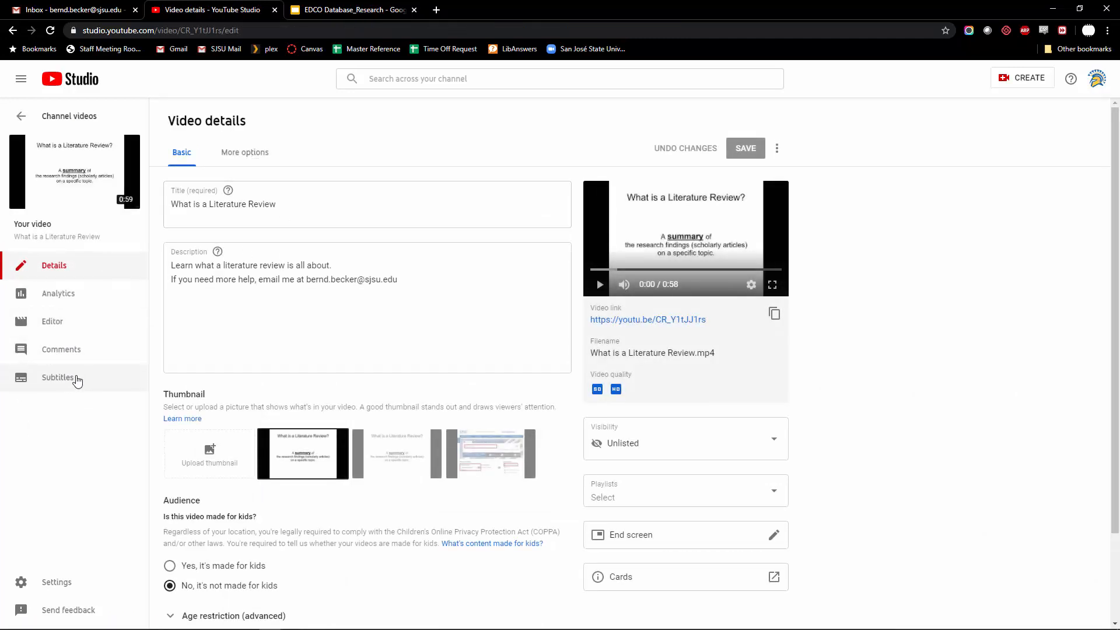
# Review the video's More options settings, then open its watch page on YouTube
pyautogui.scroll(-2, 352, 389)
pyautogui.scroll(2, 353, 390)
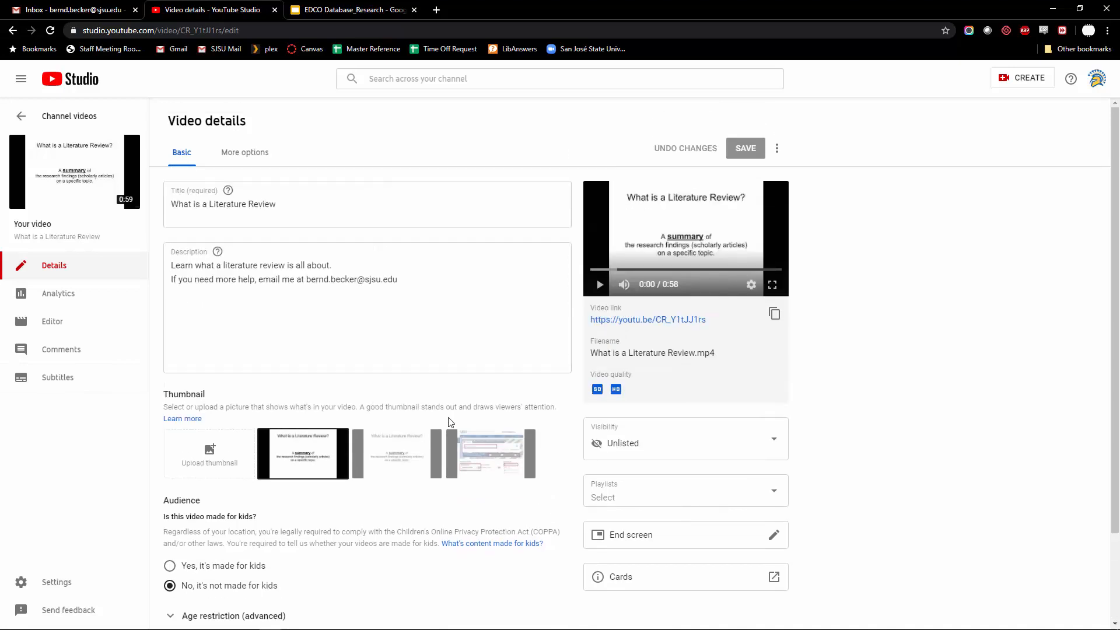
pyautogui.click(240, 155)
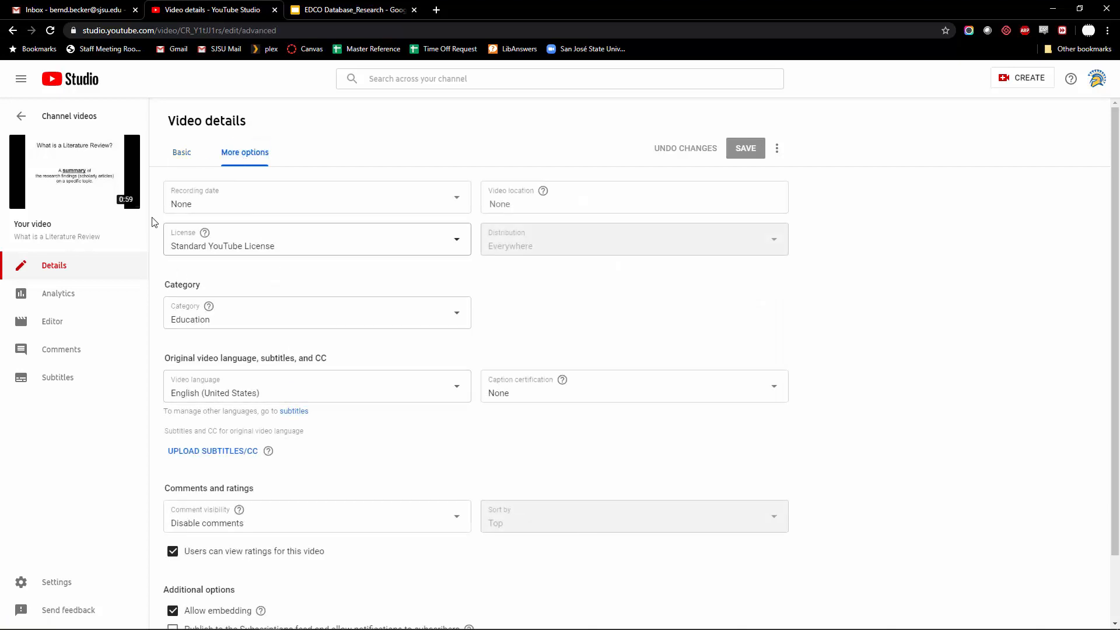
pyautogui.click(106, 183)
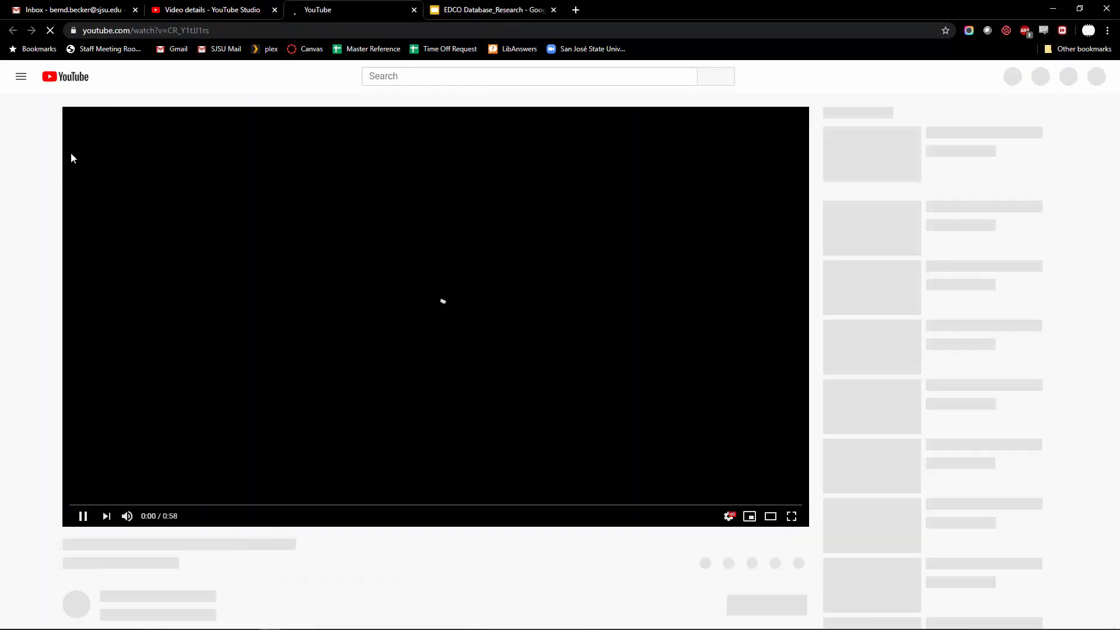